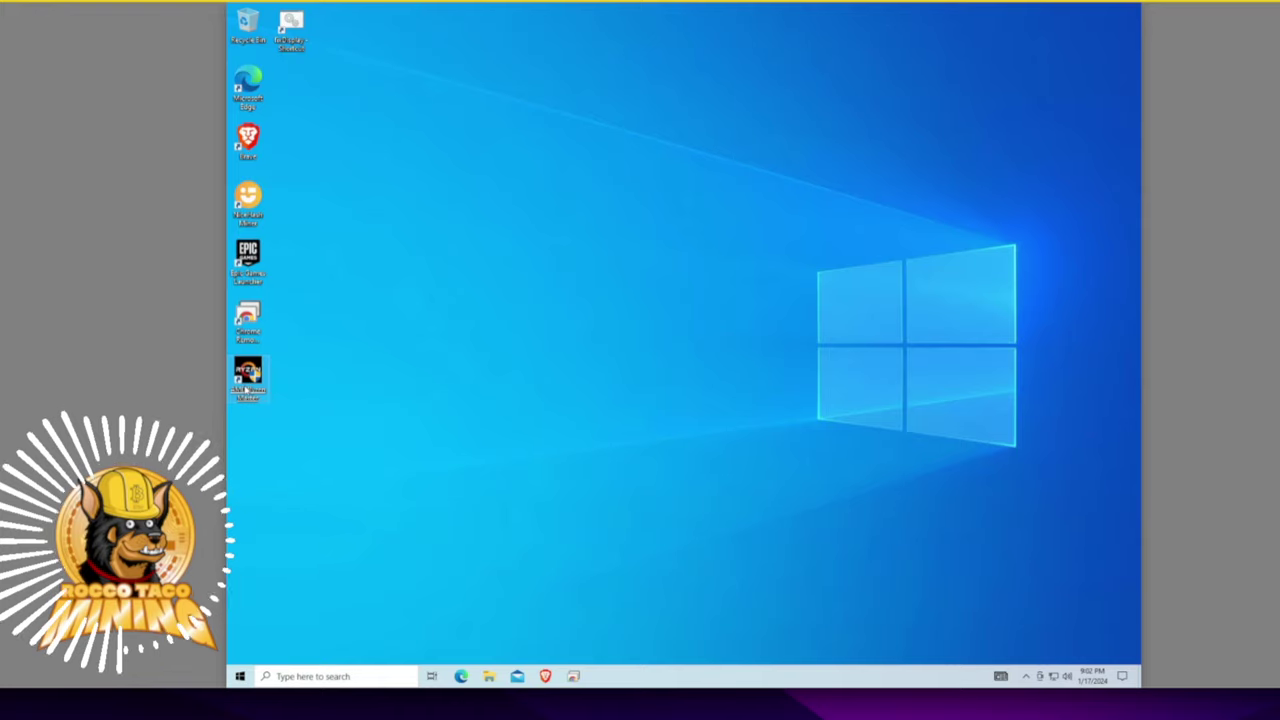
double_click(248, 388)
Launch Ryzen Master past UAC and the warning, and show the Creator Mode profile (six cores, 3200 MHz)
left_click(624, 417)
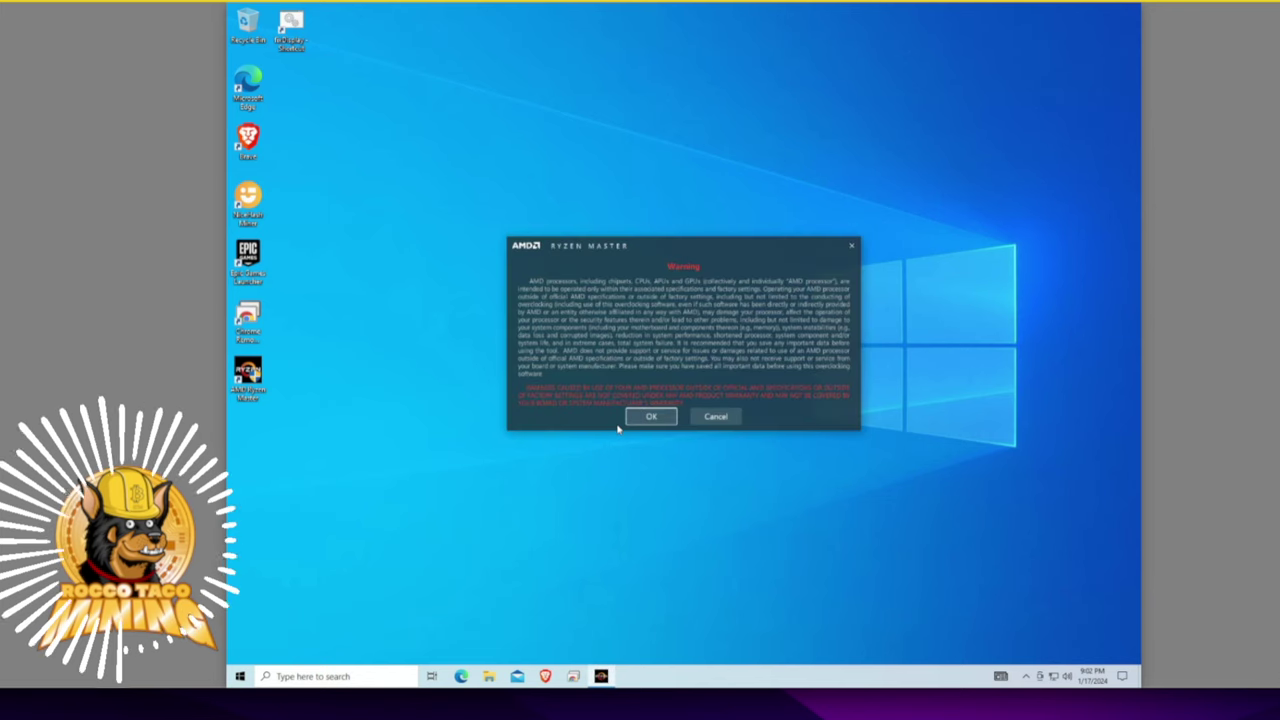
left_click(643, 417)
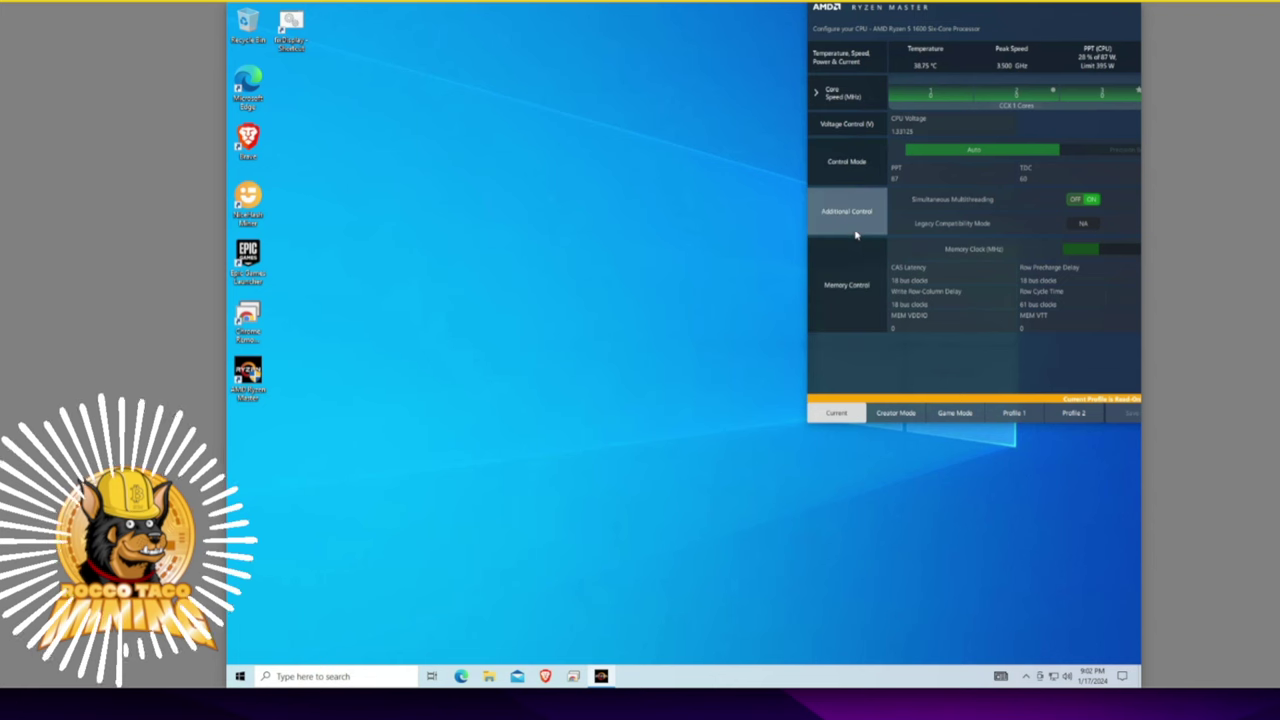
left_click(884, 413)
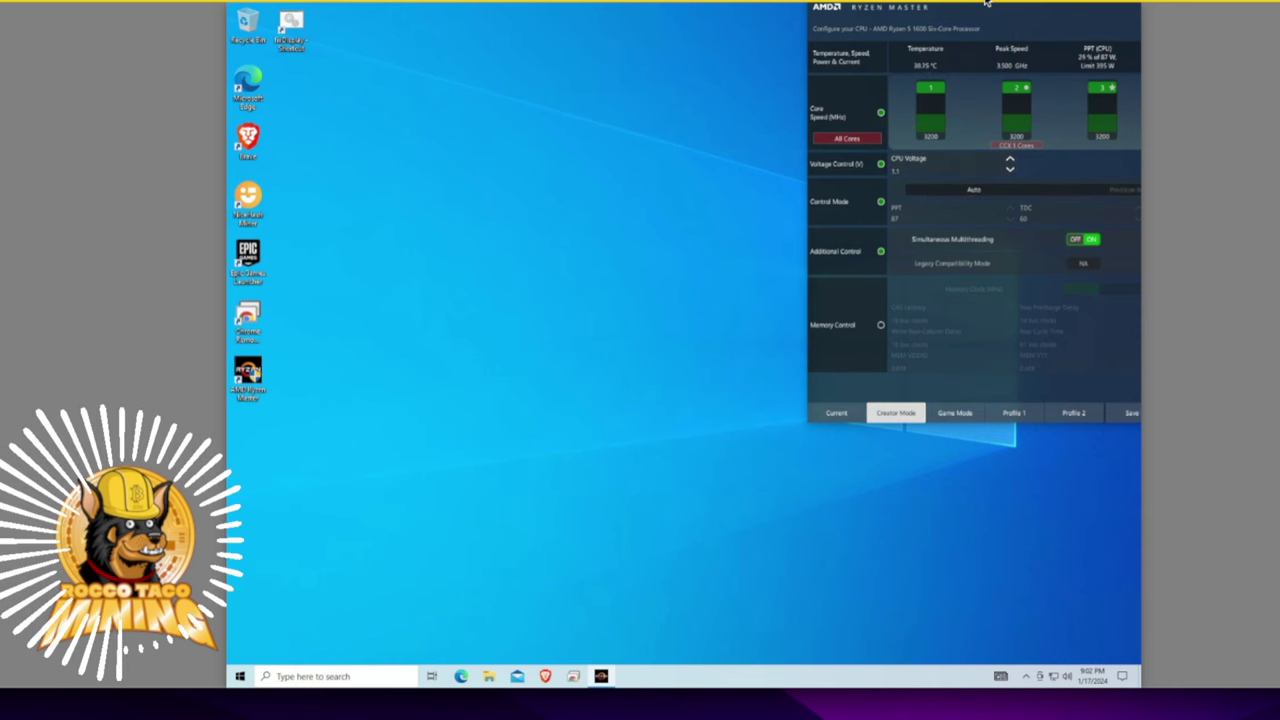
left_click_drag(980, 12, 657, 26)
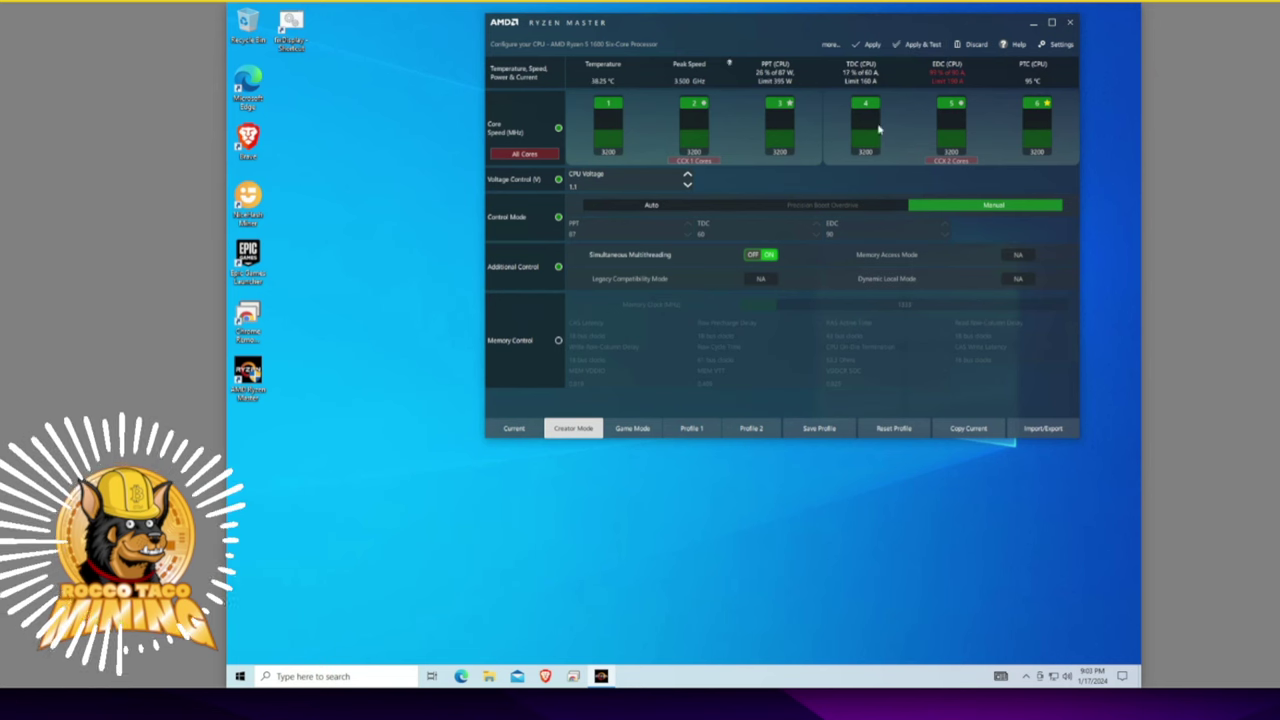
Apply the Creator Mode settings and let the stress test run to success
left_click(928, 44)
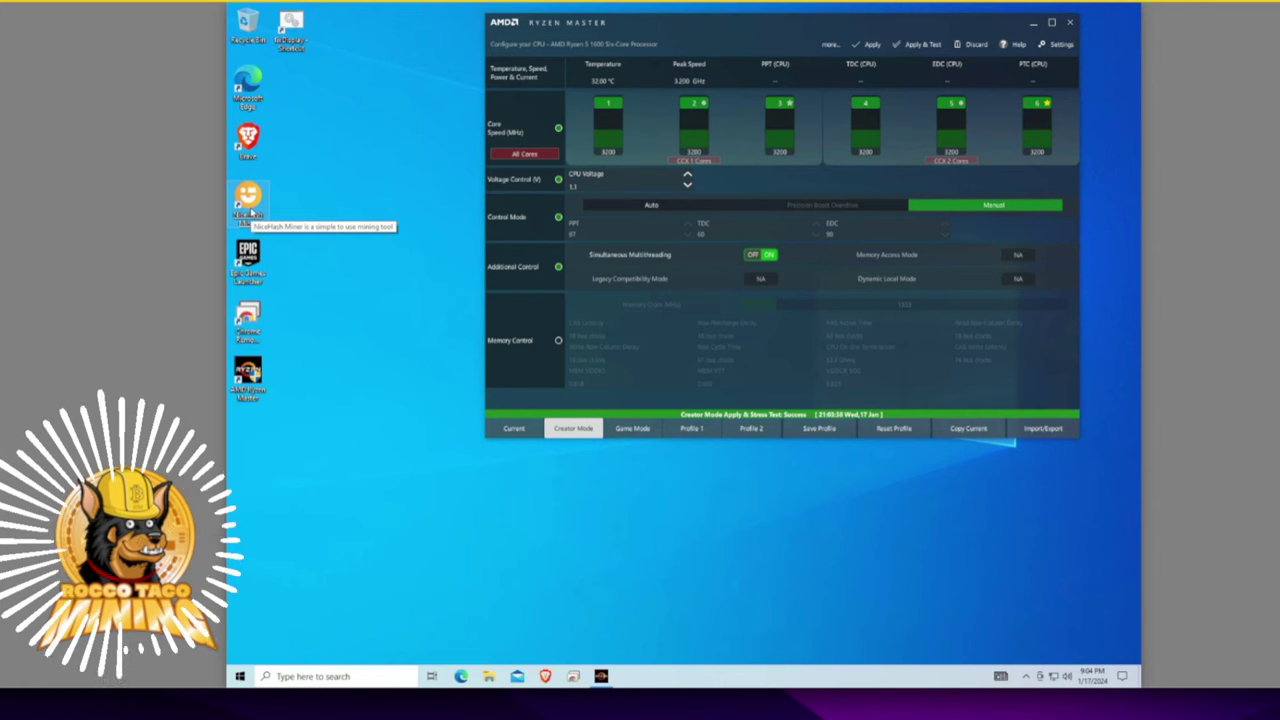
Launch NiceHash Miner from the desktop
double_click(250, 212)
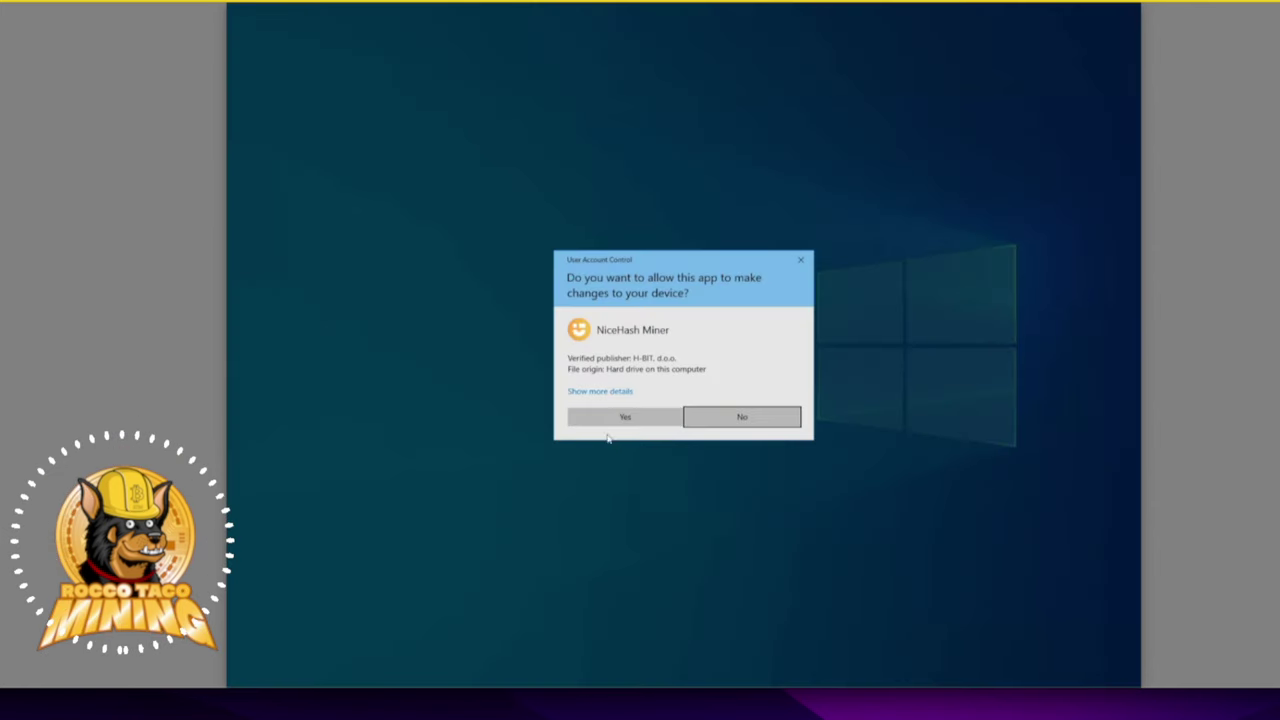
Approve the User Account Control prompt so NiceHash Miner loads its dashboard
left_click(608, 419)
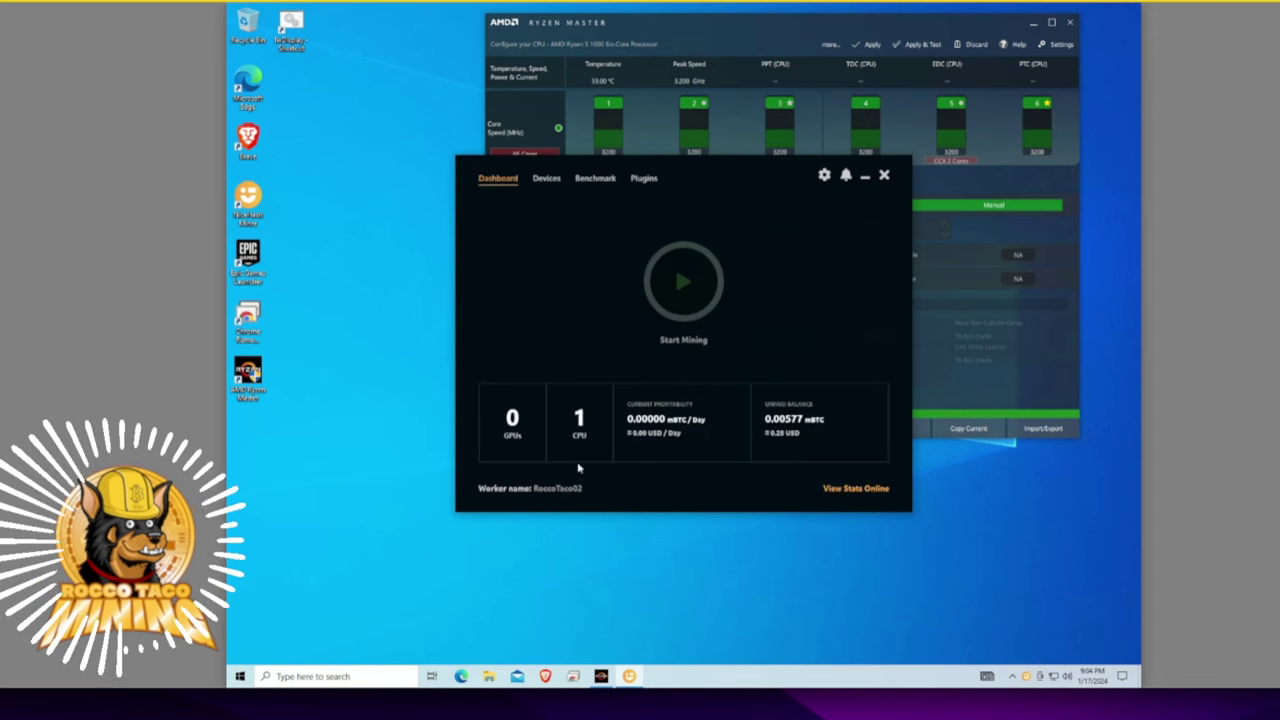
Enable the AMD Ryzen 5 1600 CPU for mining and check its one pending benchmark
left_click(538, 180)
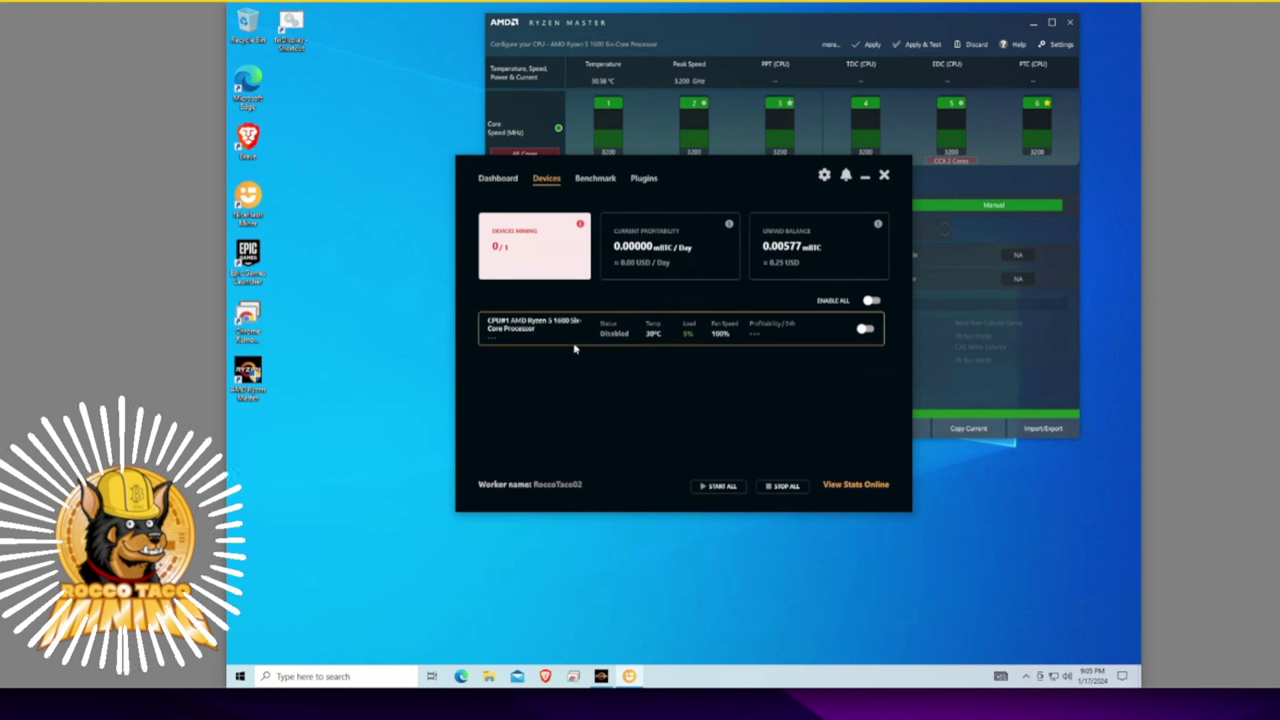
left_click(502, 183)
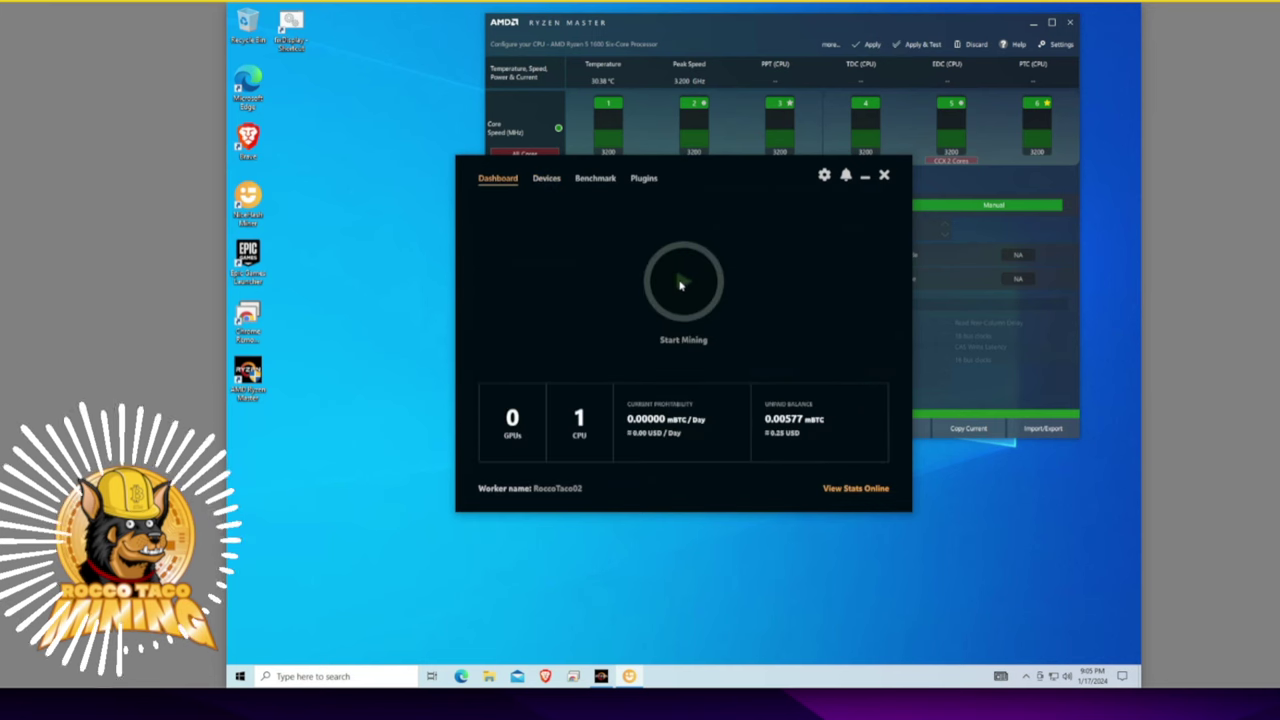
left_click(550, 179)
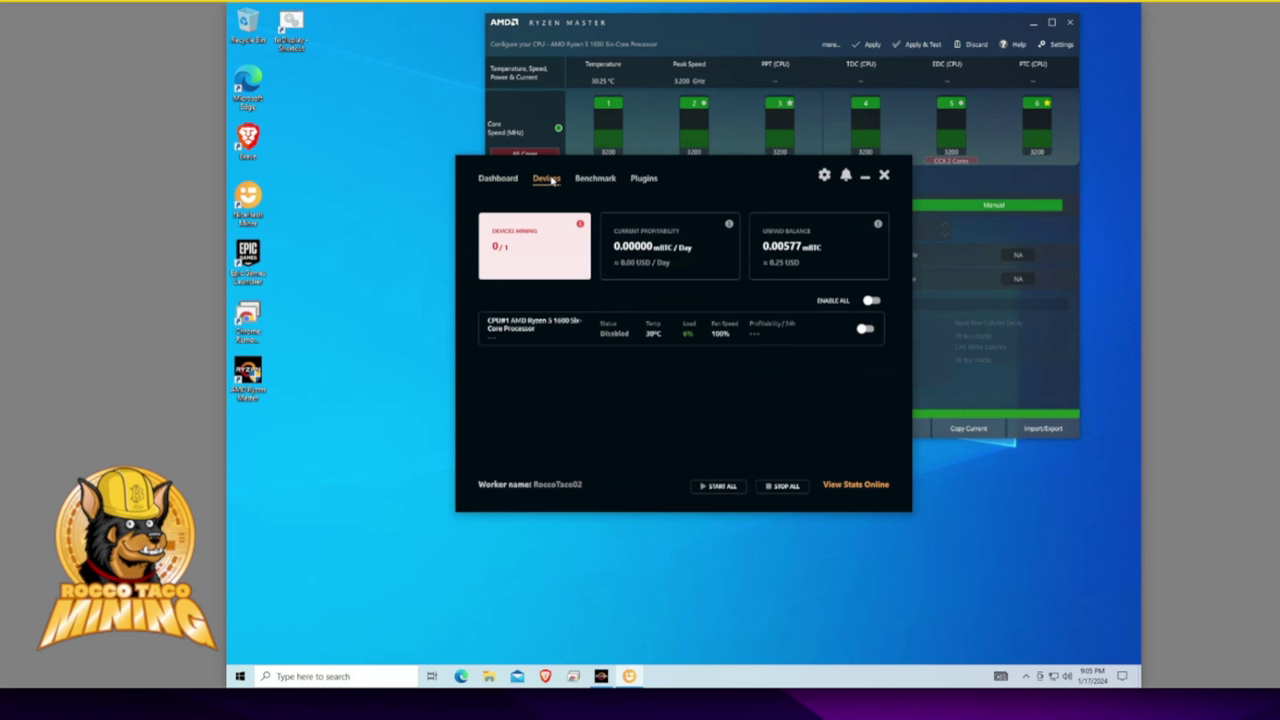
left_click(866, 330)
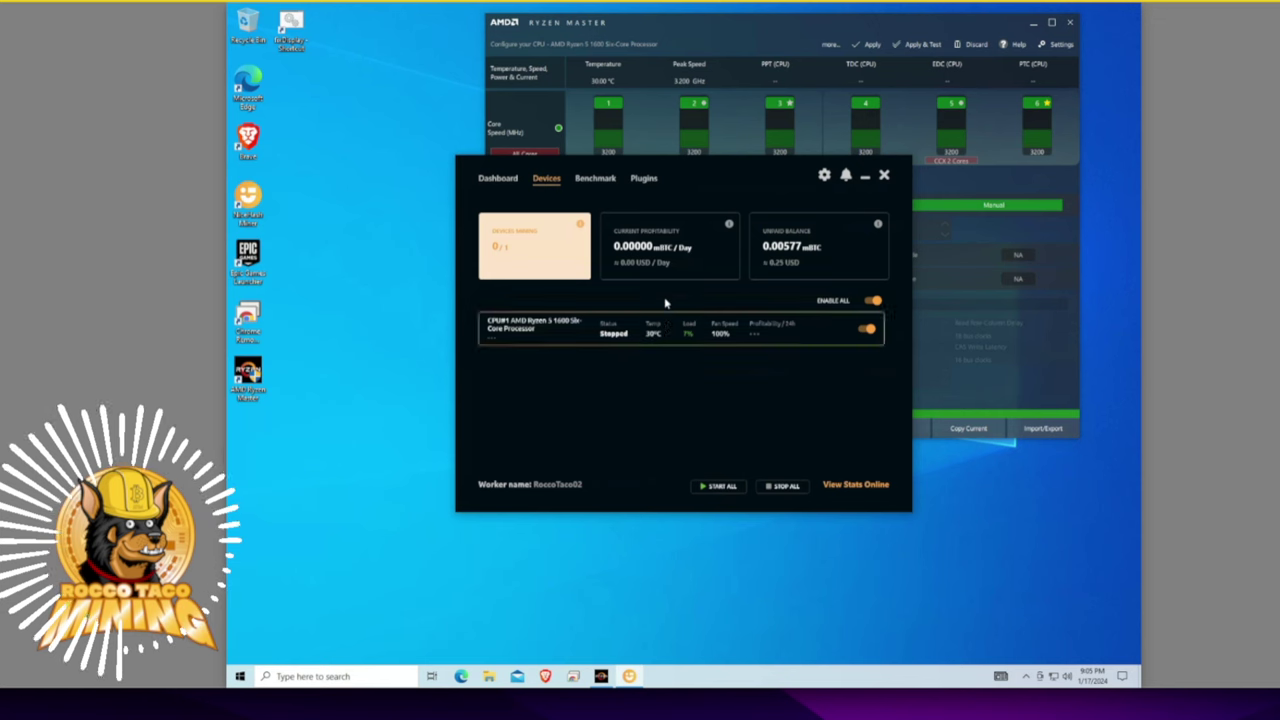
left_click(600, 180)
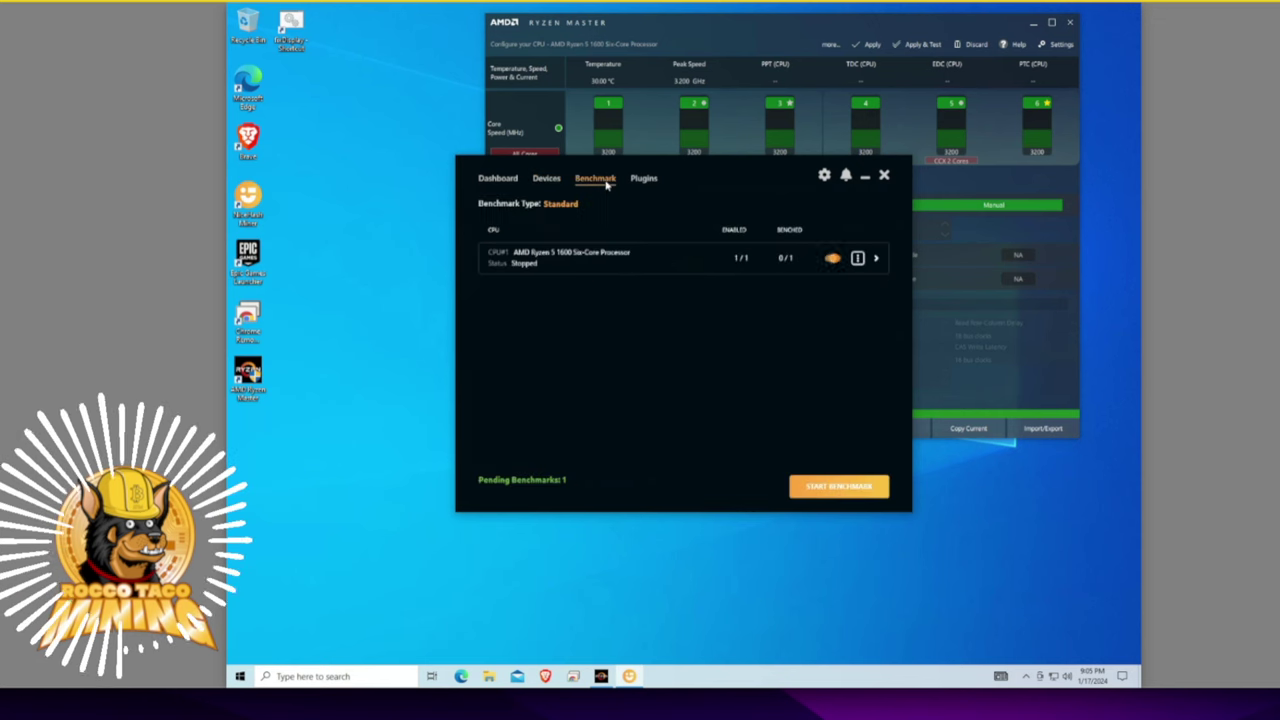
Expand the CPU's algorithm list, review the miner plugins, and go back to the Dashboard
left_click(877, 258)
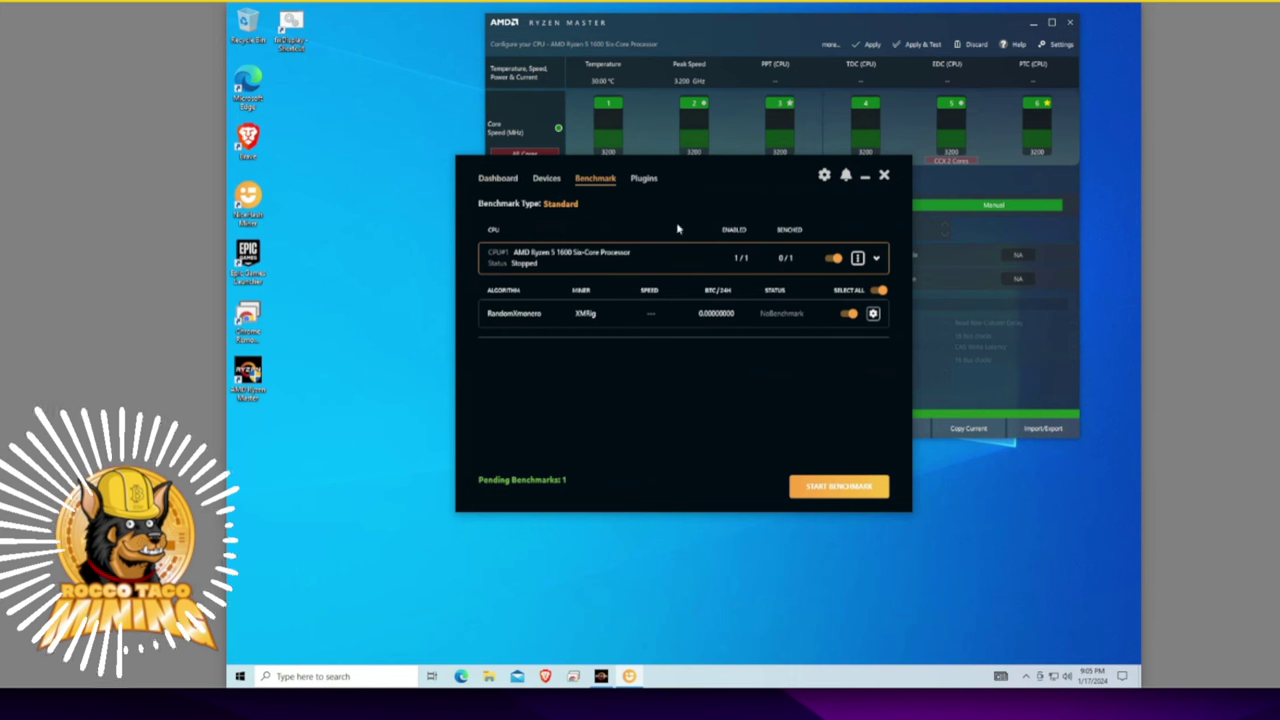
left_click(645, 179)
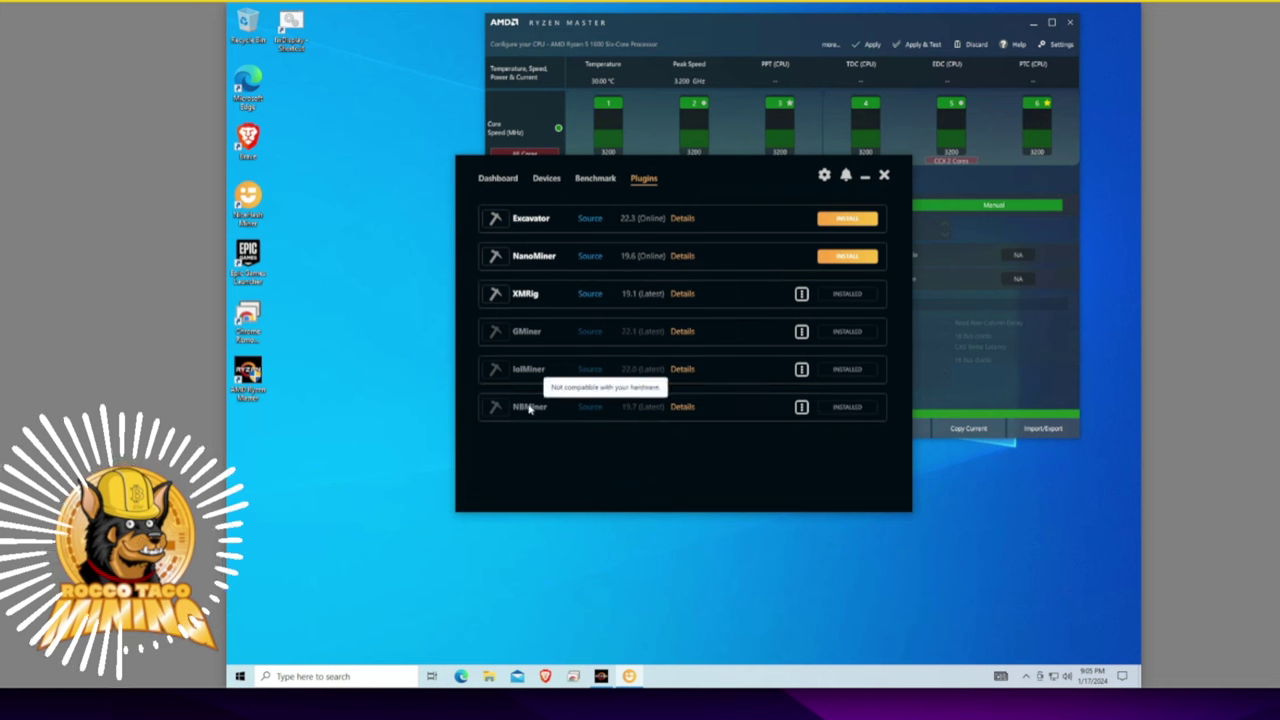
left_click(506, 181)
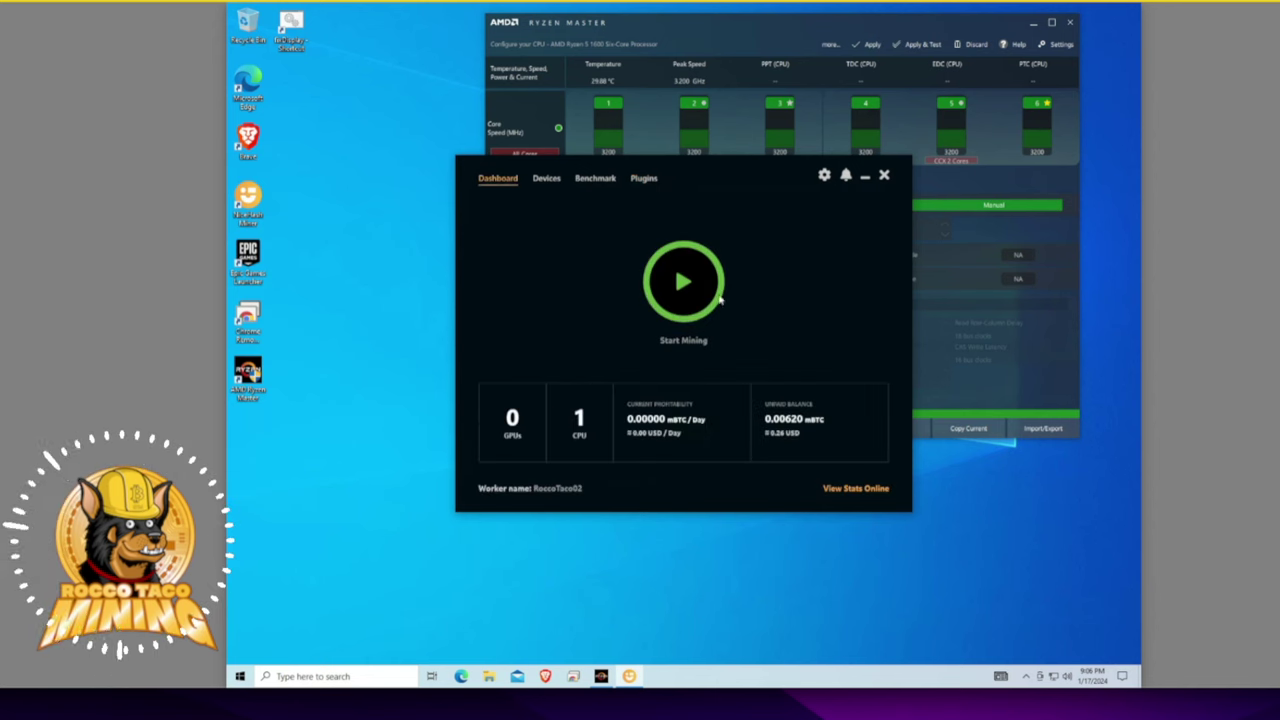
Start CPU mining after the benchmark finishes, with XMRig reaching 0.00411 mBTC/Day
left_click(684, 283)
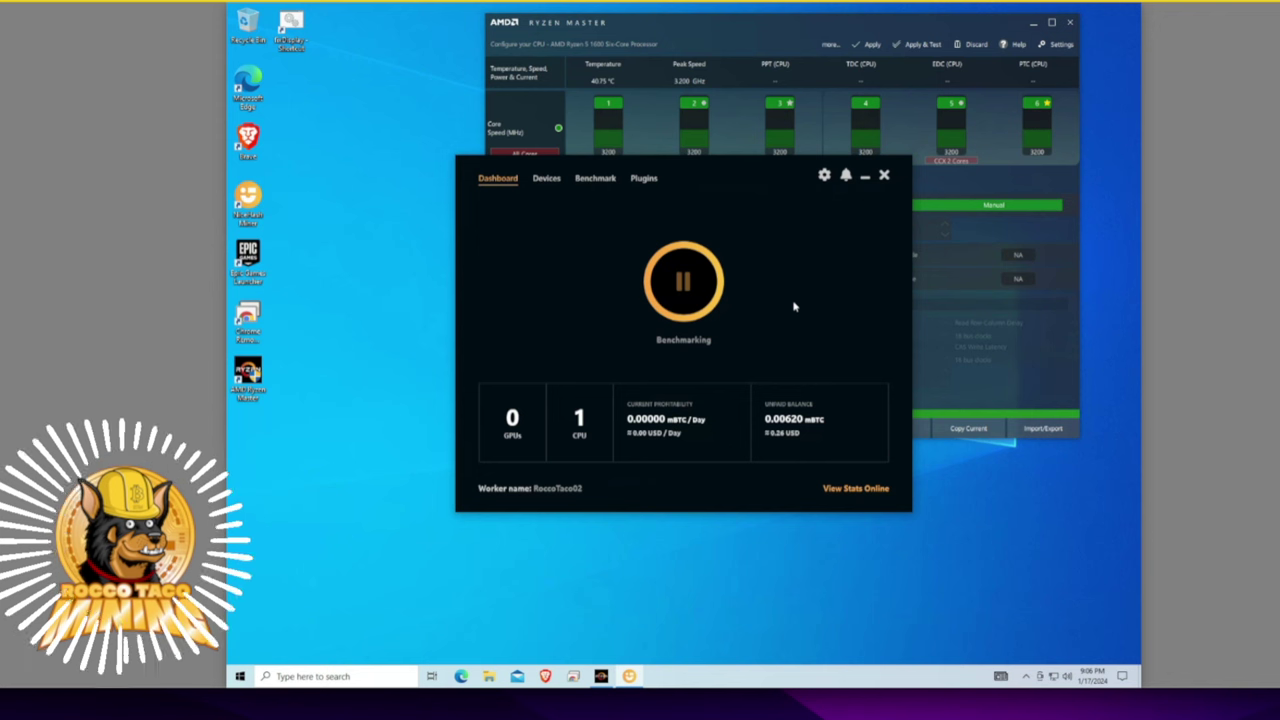
left_click(683, 281)
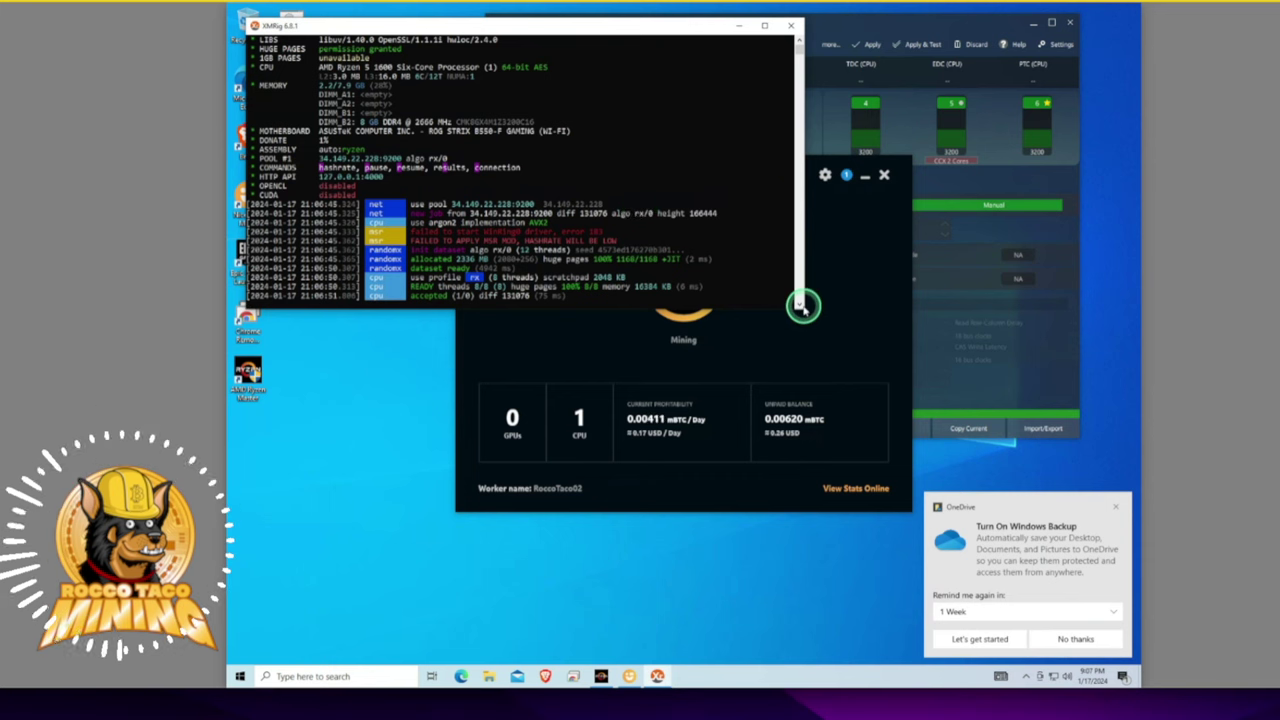
Stop and restart CPU mining, then dismiss the OneDrive backup popup
left_click(853, 256)
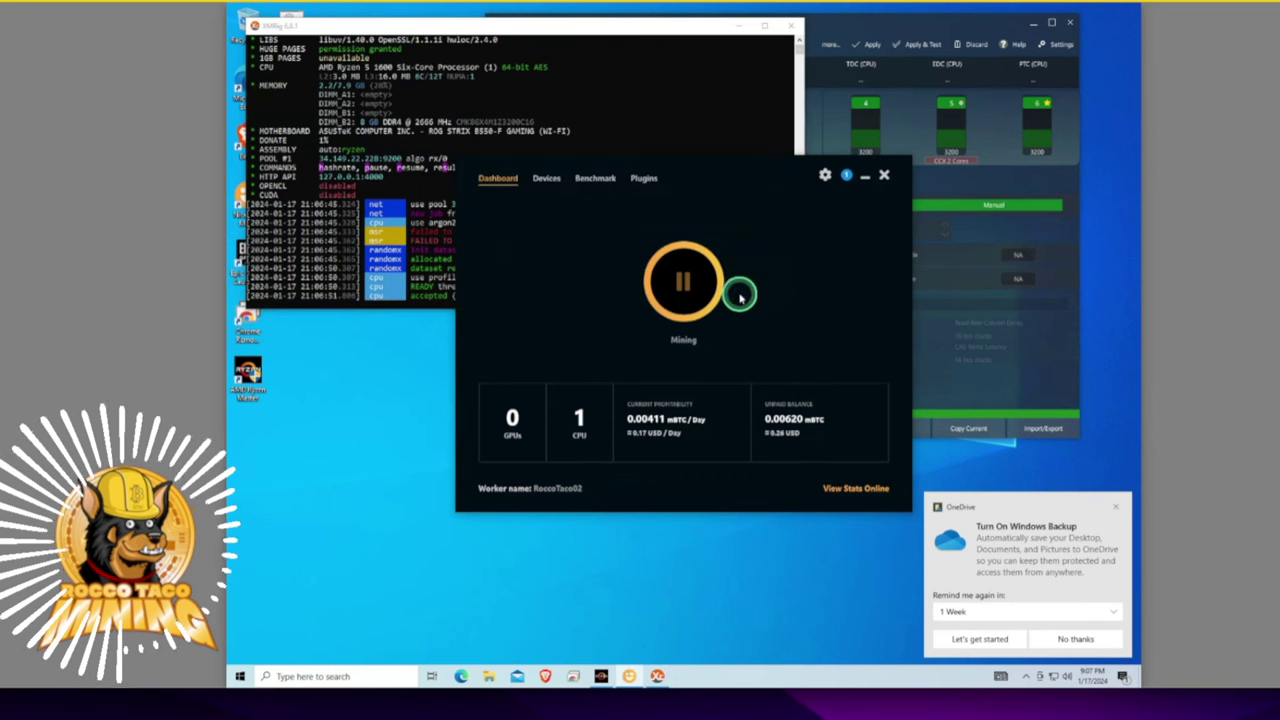
left_click(684, 280)
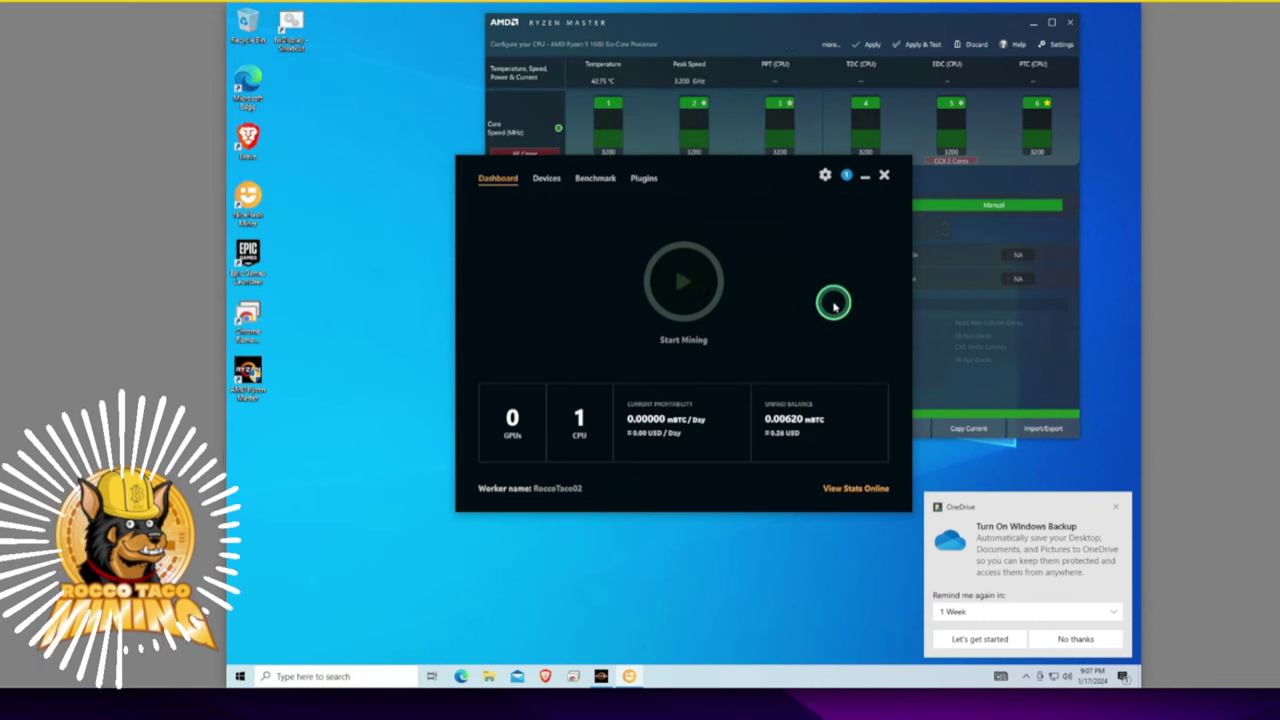
left_click(686, 287)
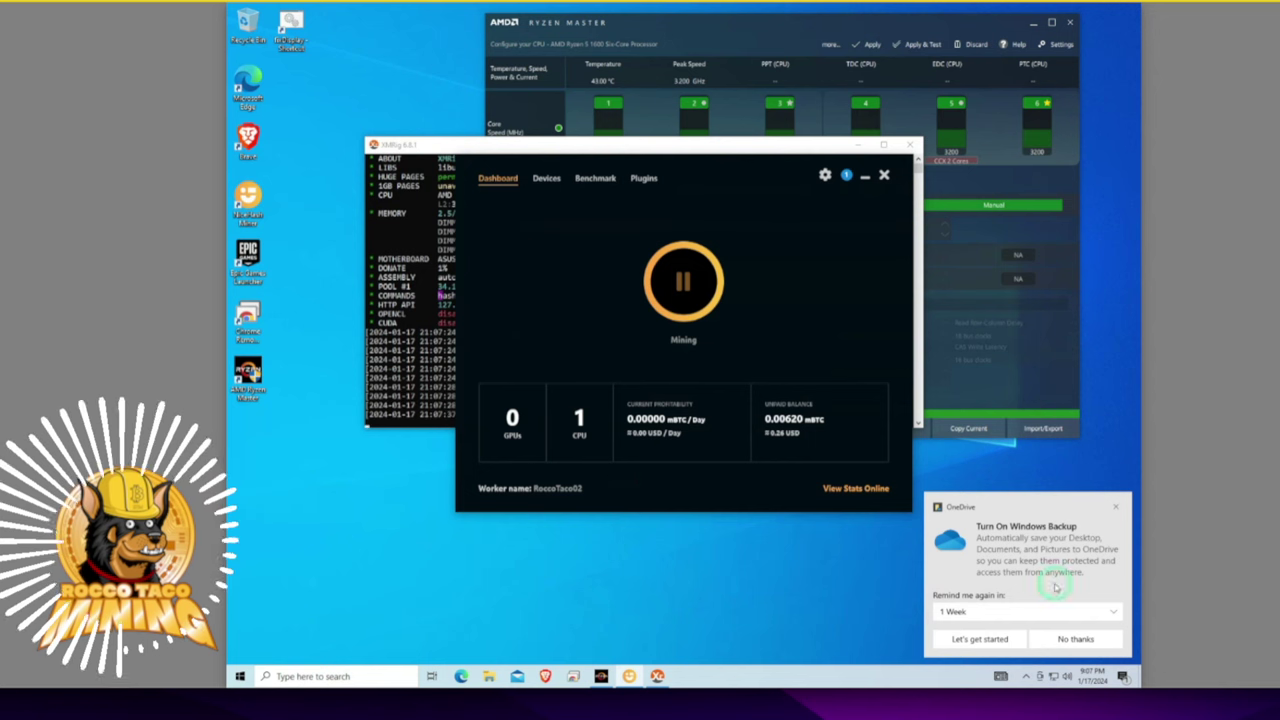
left_click(1080, 640)
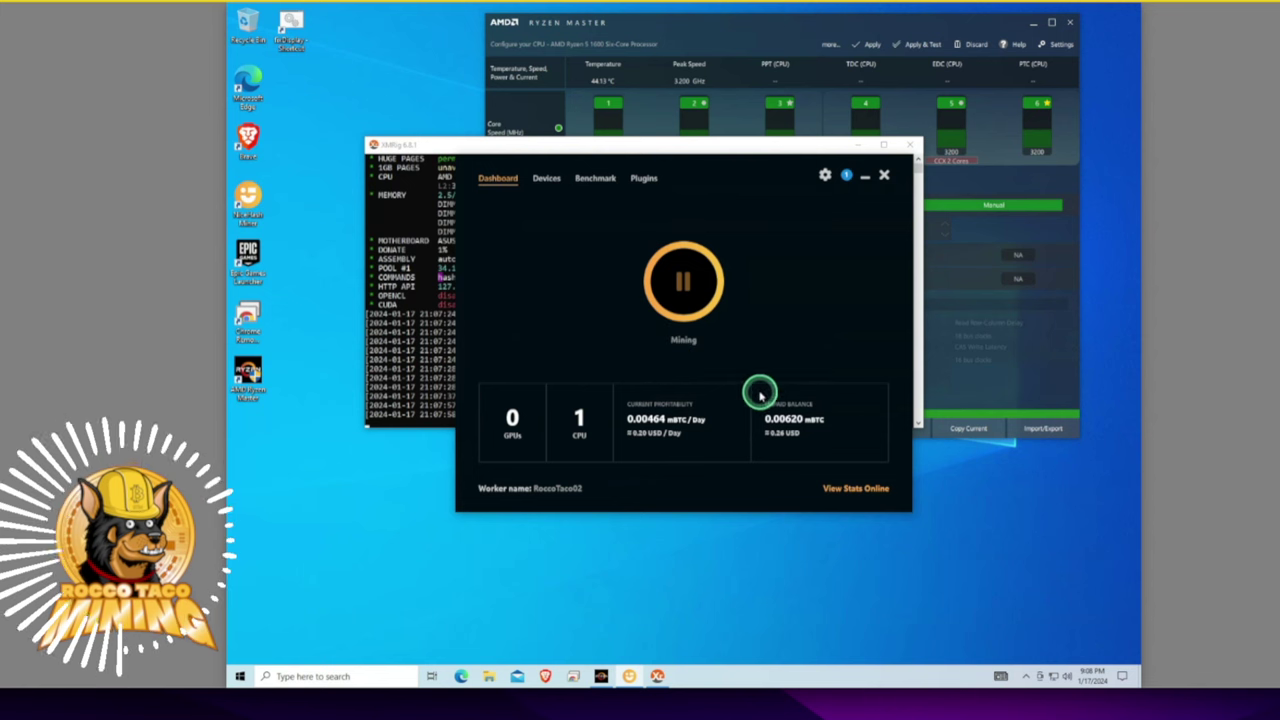
Check the CPU voltage in Ryzen Master, then bring the miner dashboard back in front
mouse_move(650, 458)
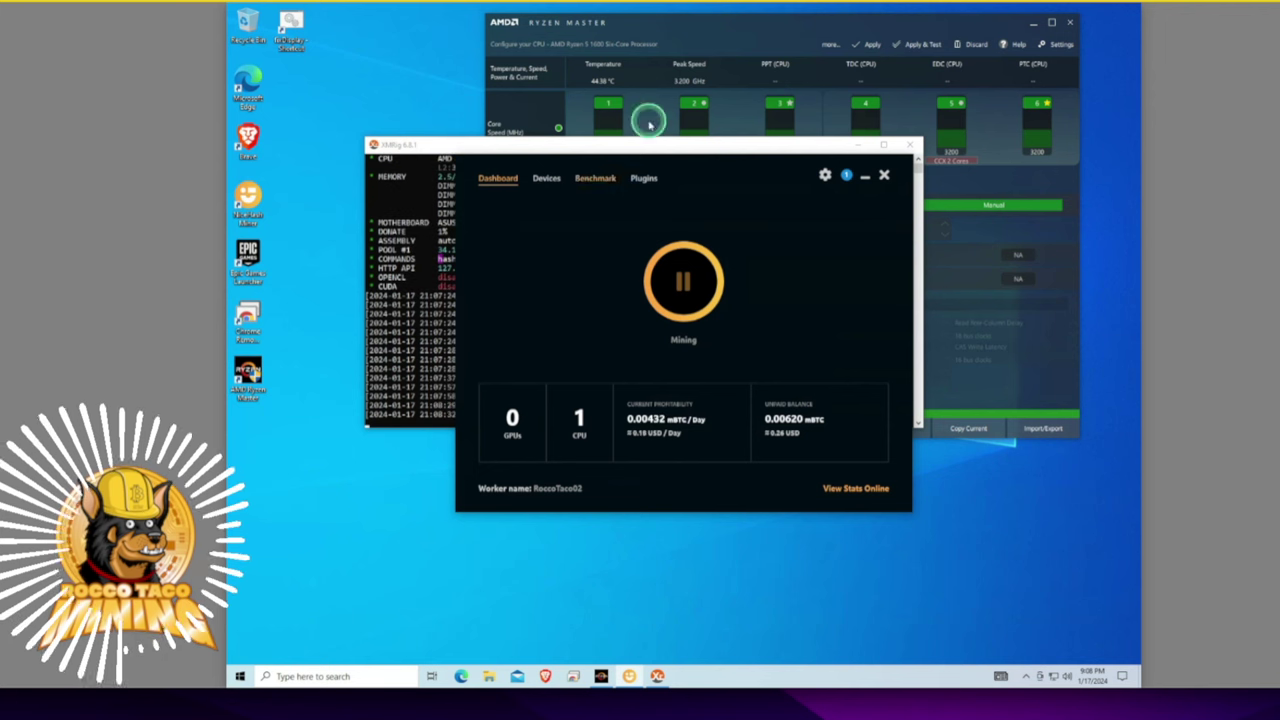
left_click(678, 27)
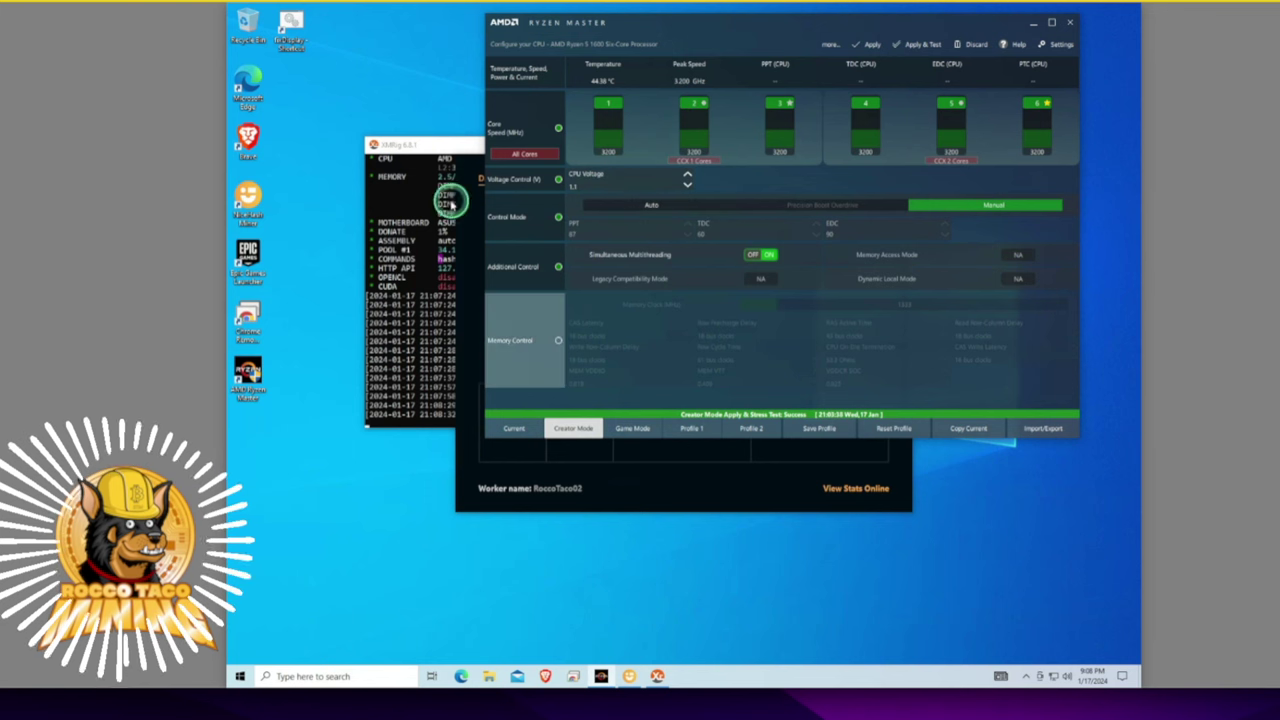
left_click(466, 508)
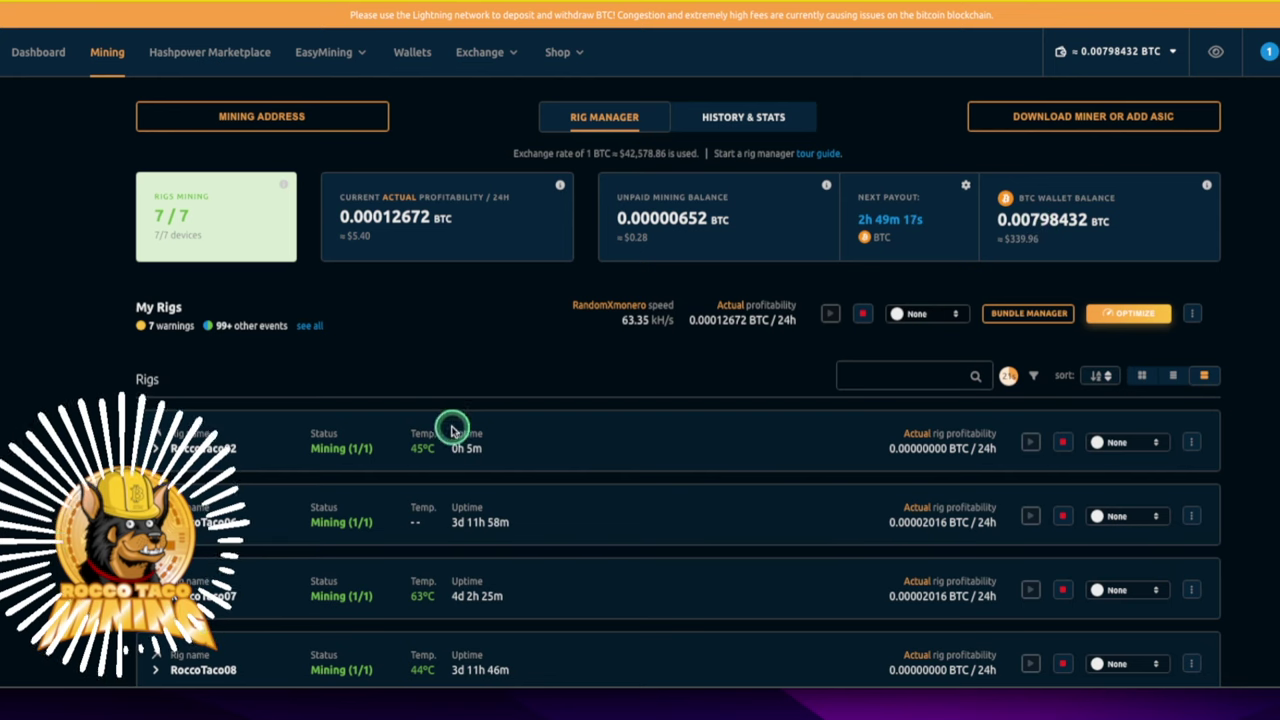
Expand RoccoTaco02, 06, 07 and 08 in Rig Manager to show their processor rows
scroll(270, 444, "down", 1)
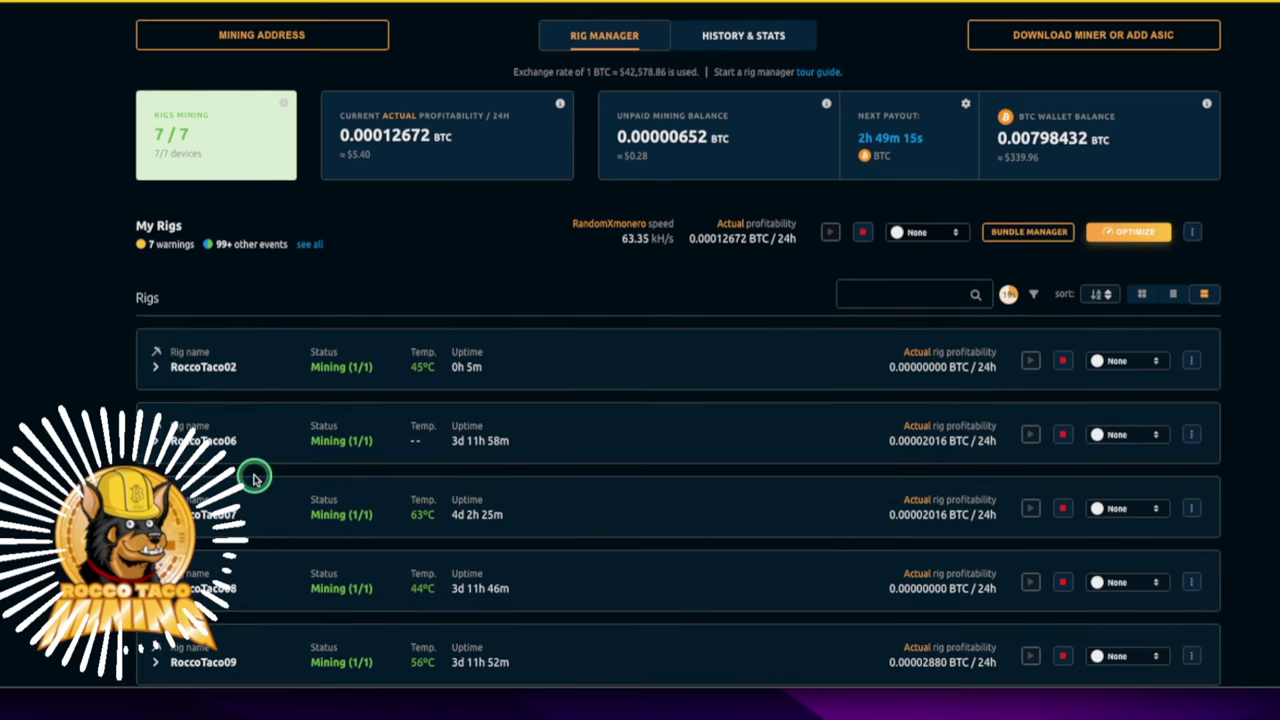
left_click(155, 368)
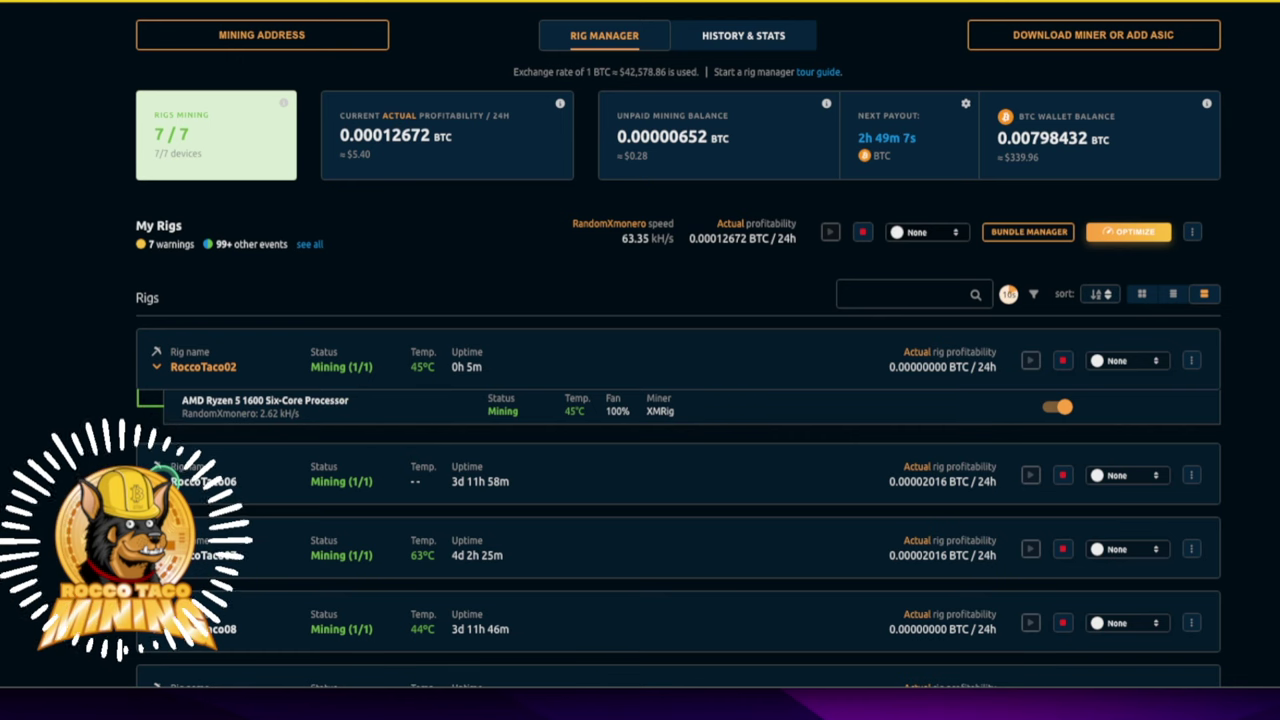
left_click(155, 481)
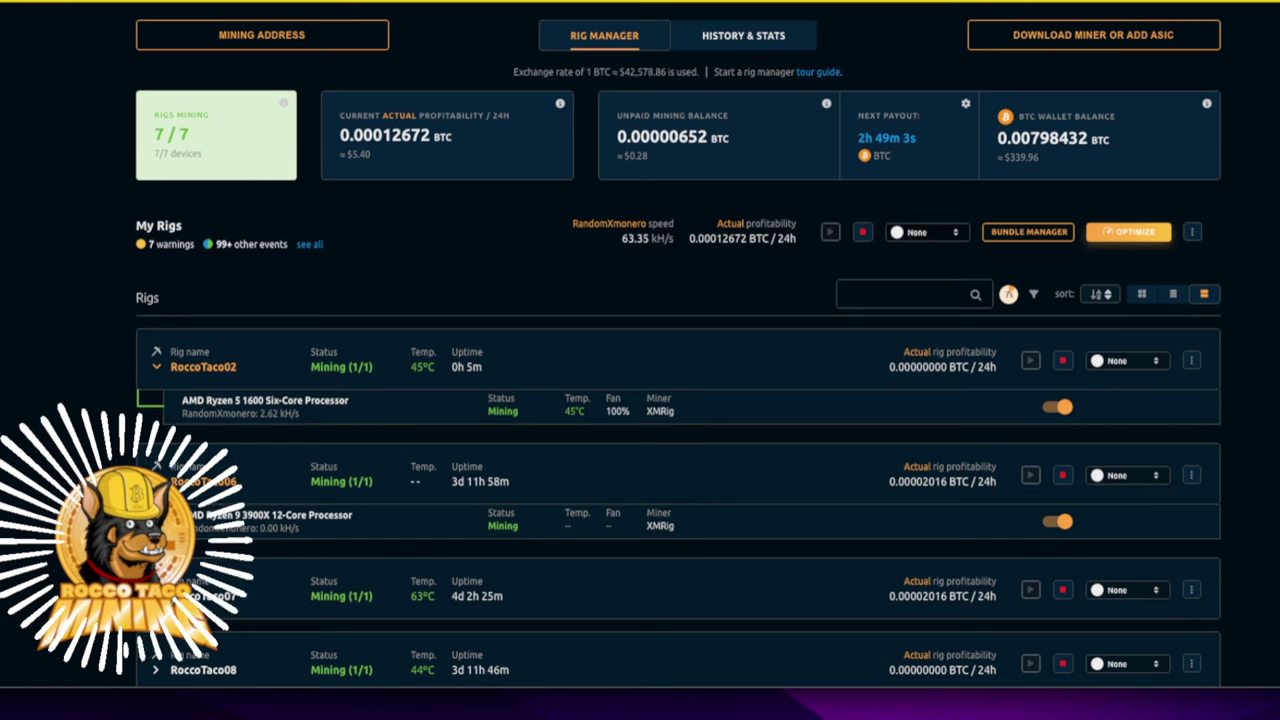
left_click(195, 580)
scroll(222, 574, "down", 1)
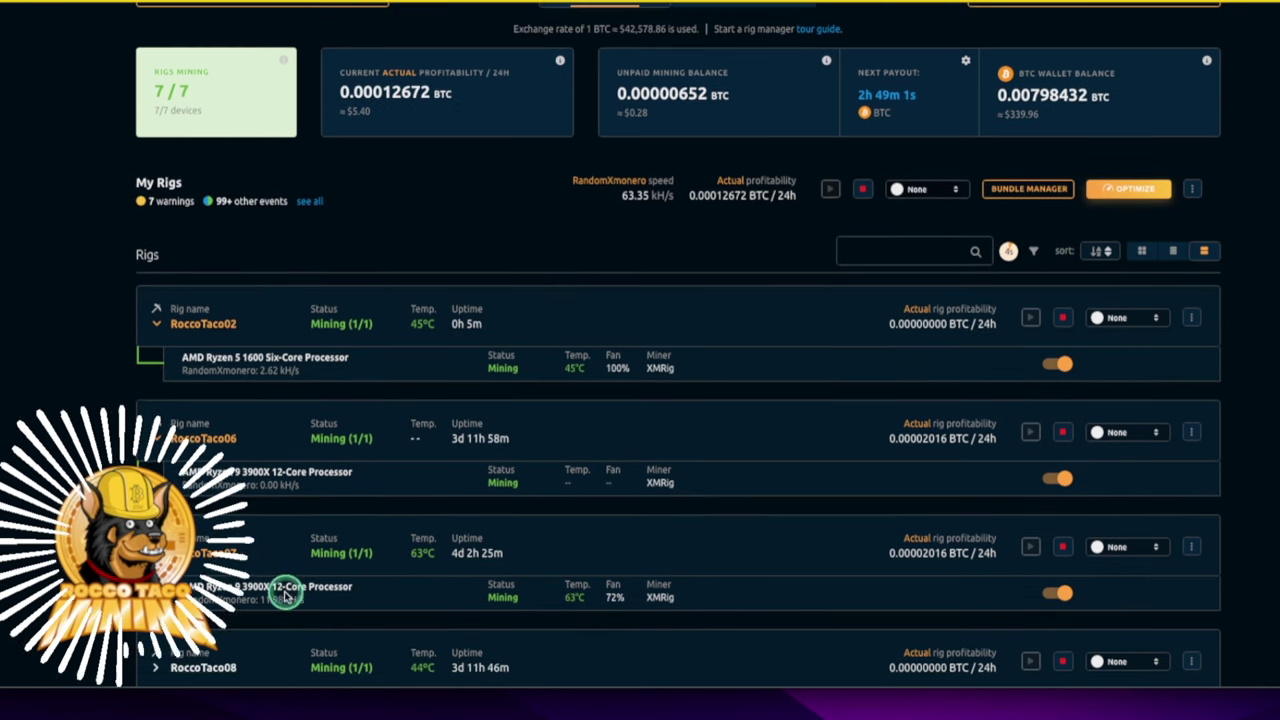
scroll(270, 583, "down", 1)
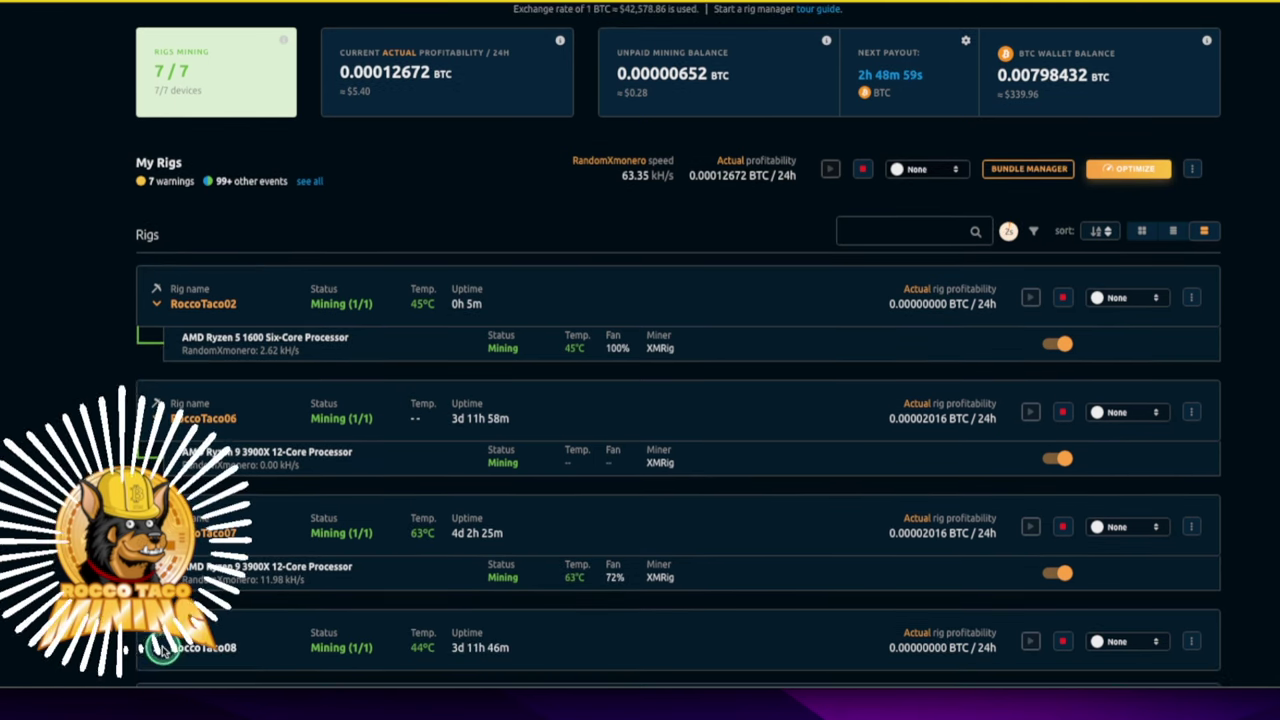
scroll(405, 590, "down", 1)
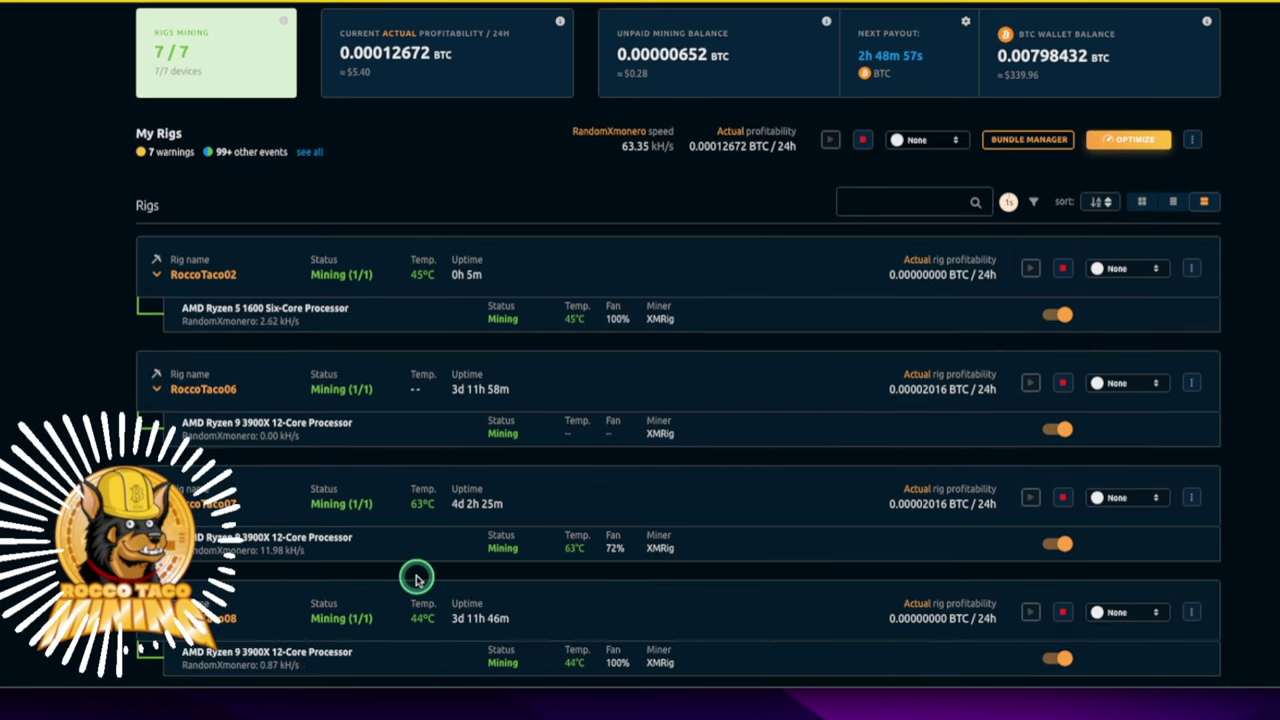
left_click(373, 583)
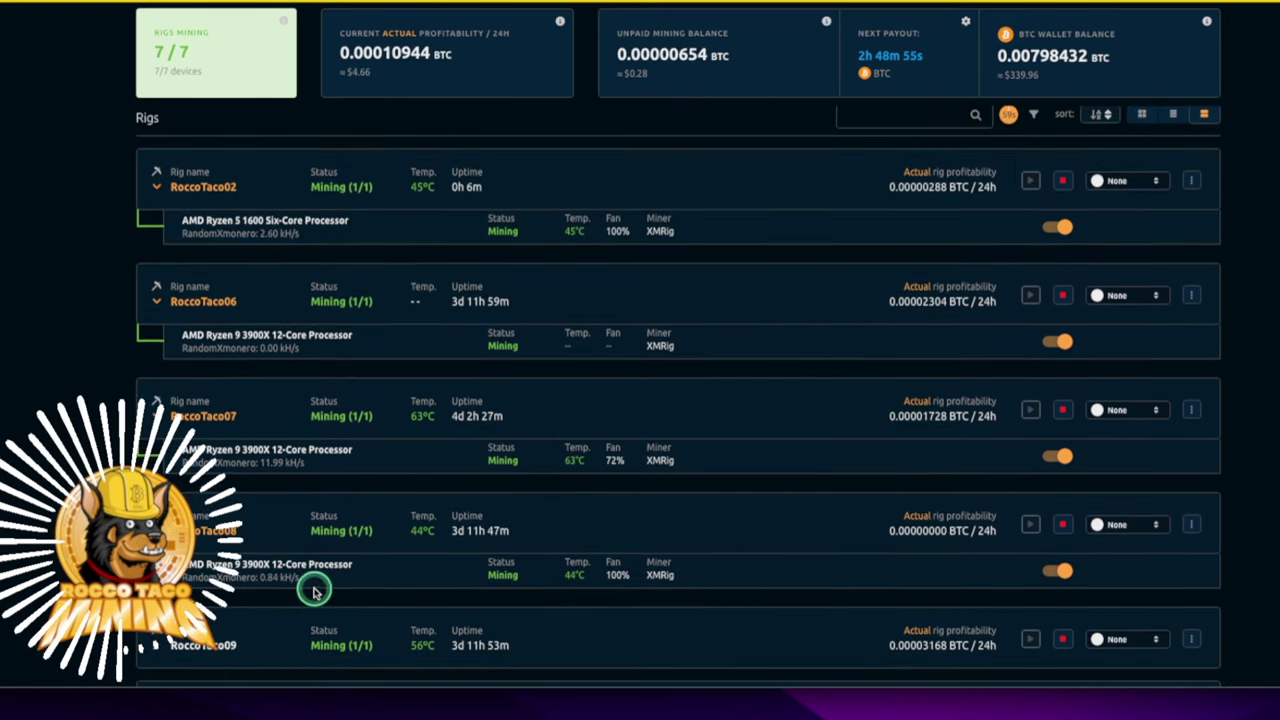
scroll(505, 537, "up", 4)
scroll(504, 536, "down", 1)
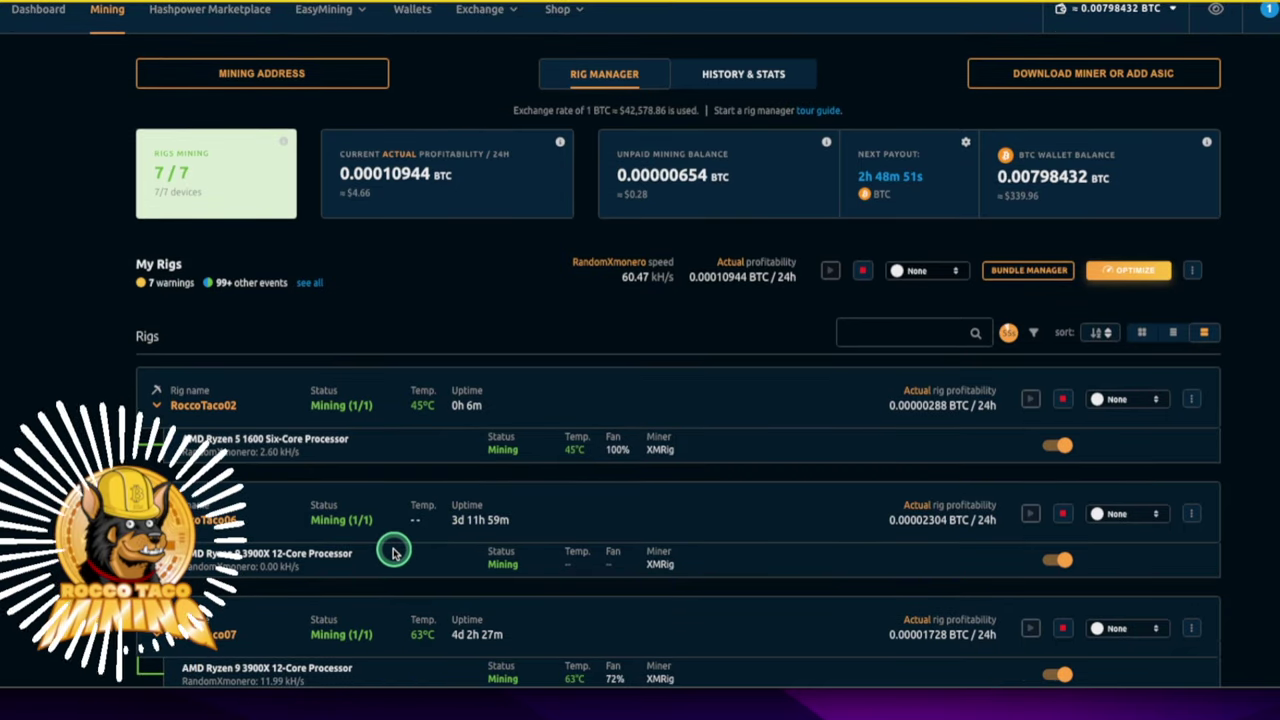
scroll(393, 553, "down", 1)
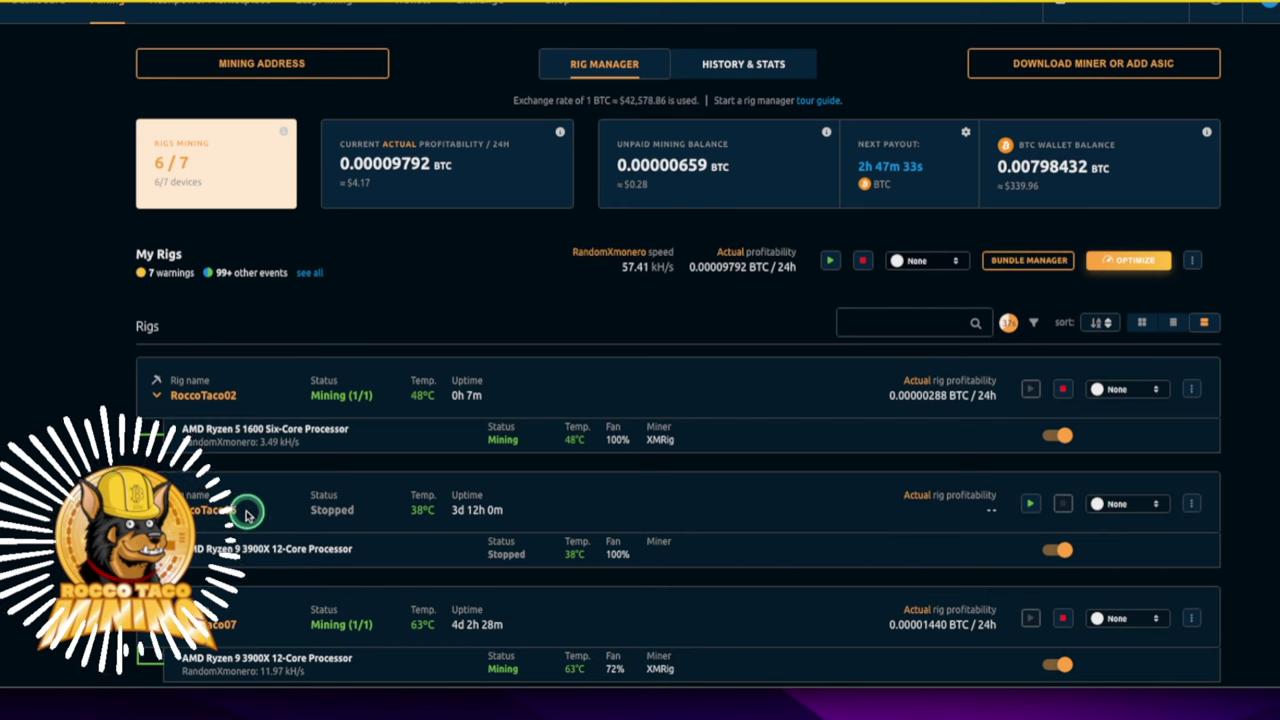
Expand RoccoTaco09 and RoccoTaco13 further down the Rig Manager list to show their processor rows
scroll(355, 500, "down", 1)
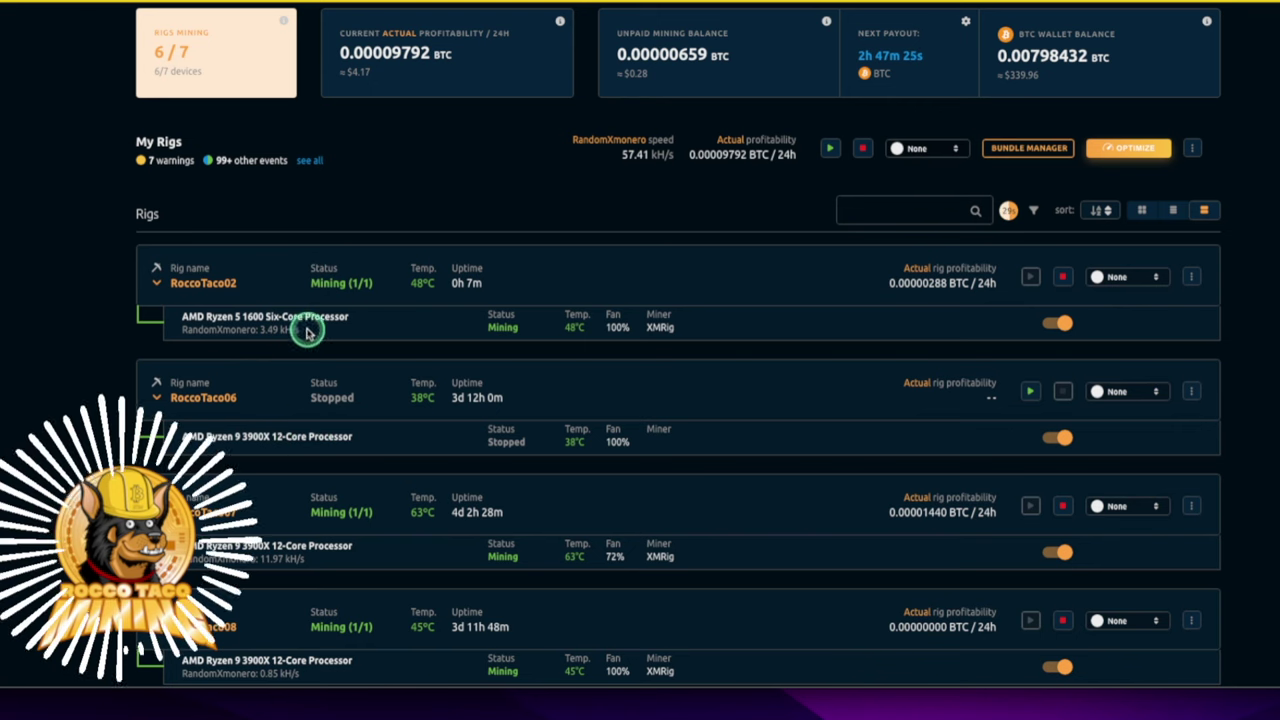
scroll(407, 490, "down", 1)
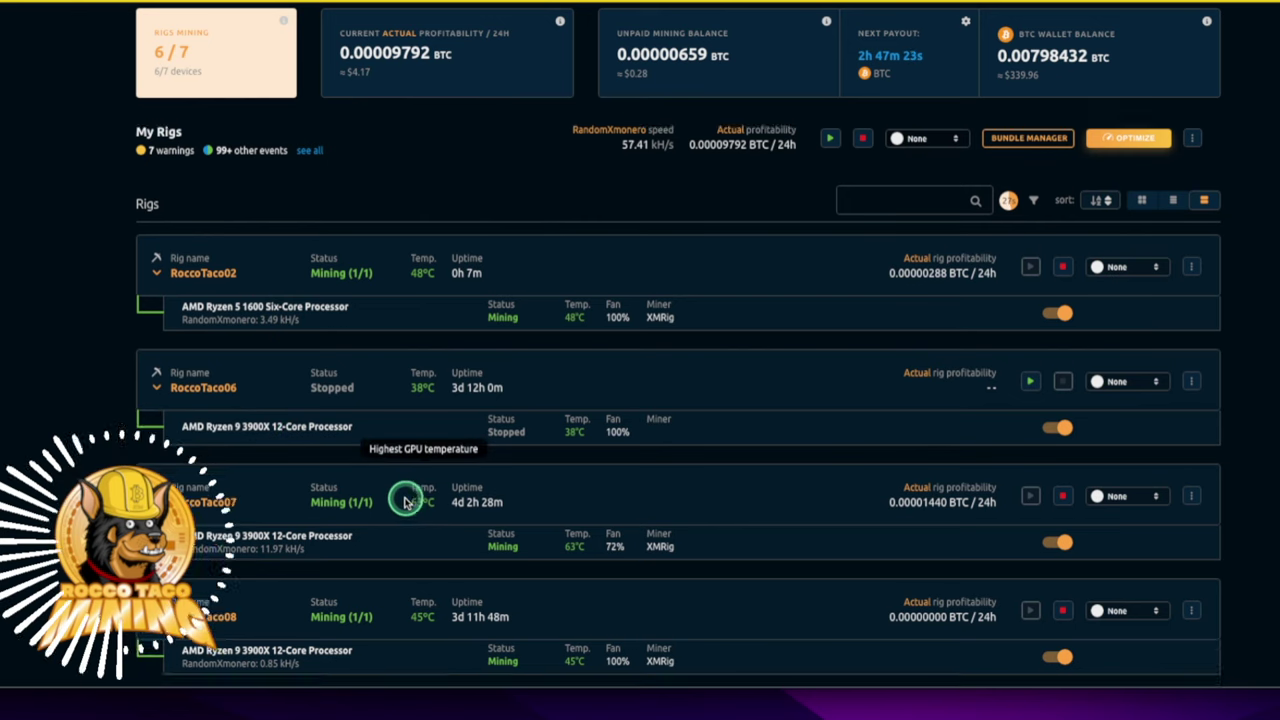
scroll(330, 613, "down", 2)
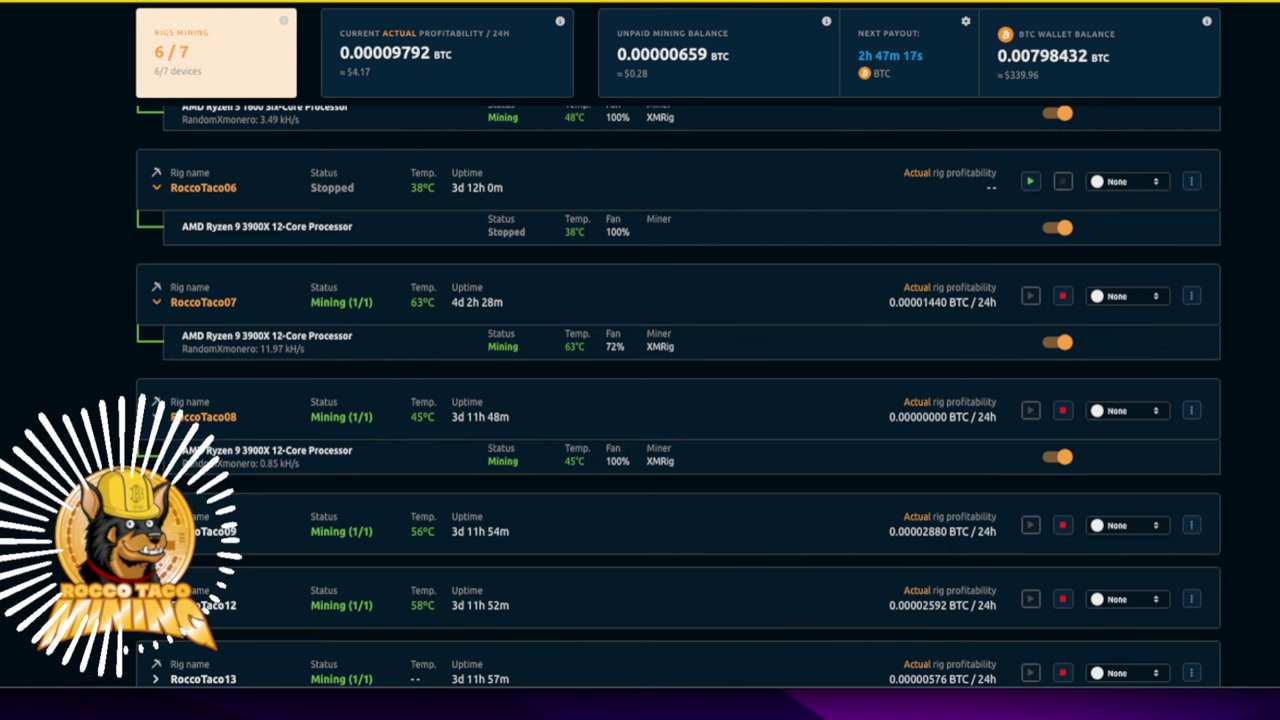
left_click(156, 531)
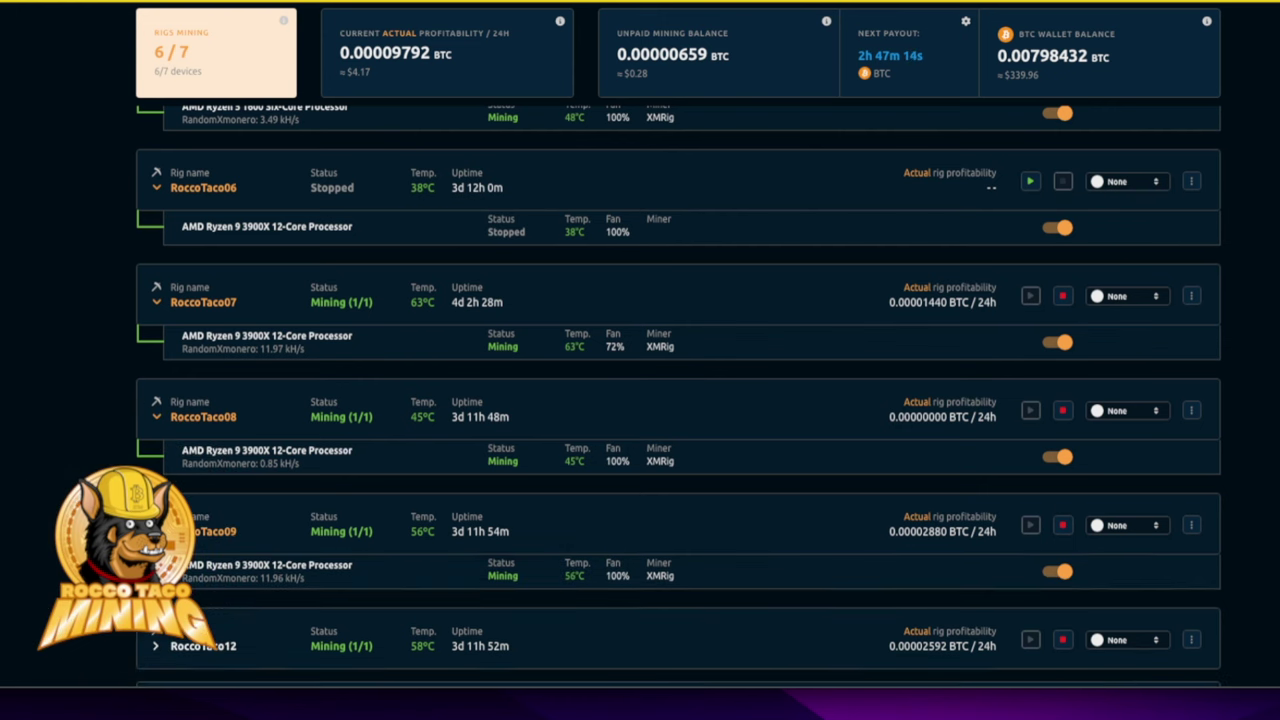
scroll(679, 395, "down", 1)
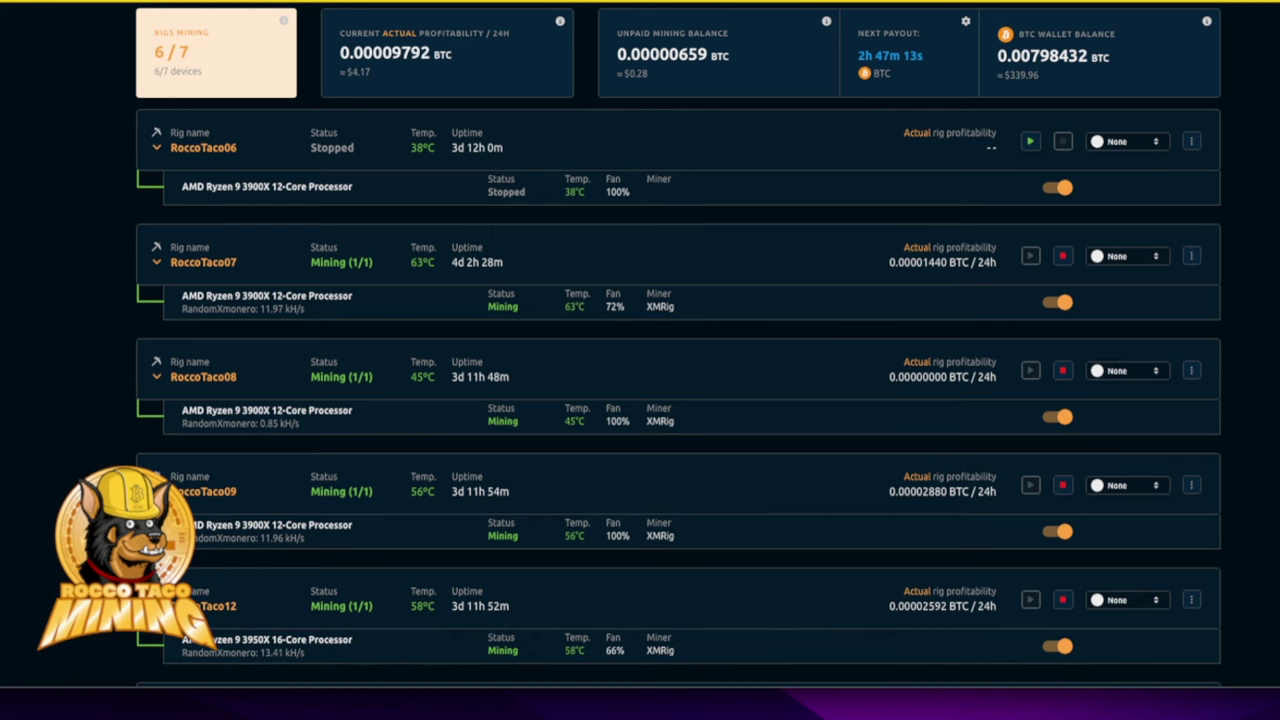
scroll(679, 395, "down", 2)
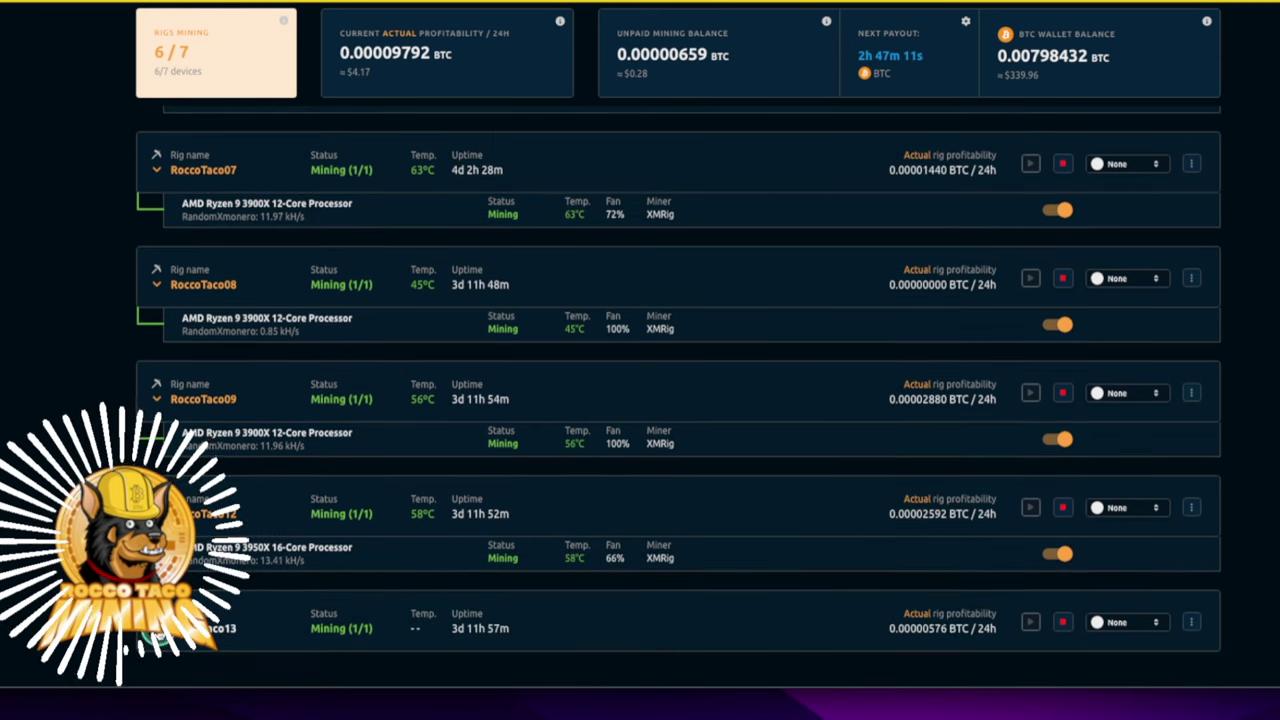
left_click(156, 628)
scroll(156, 620, "down", 1)
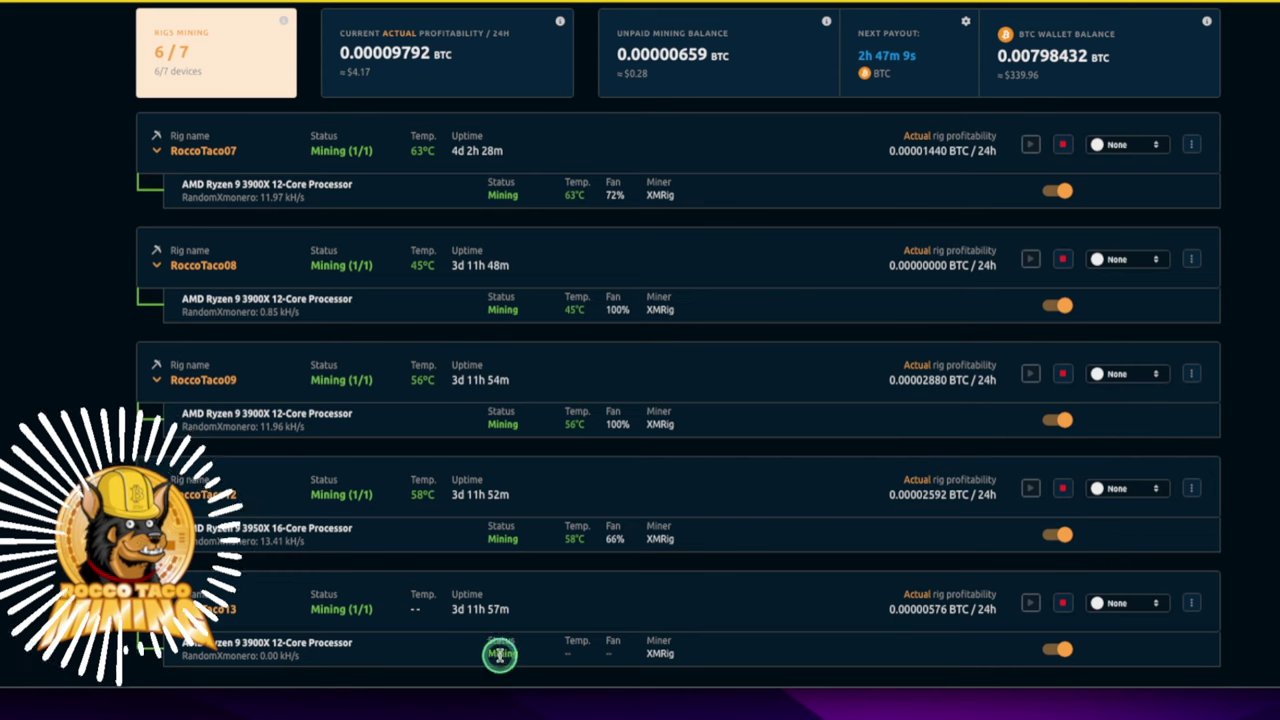
scroll(486, 650, "up", 1)
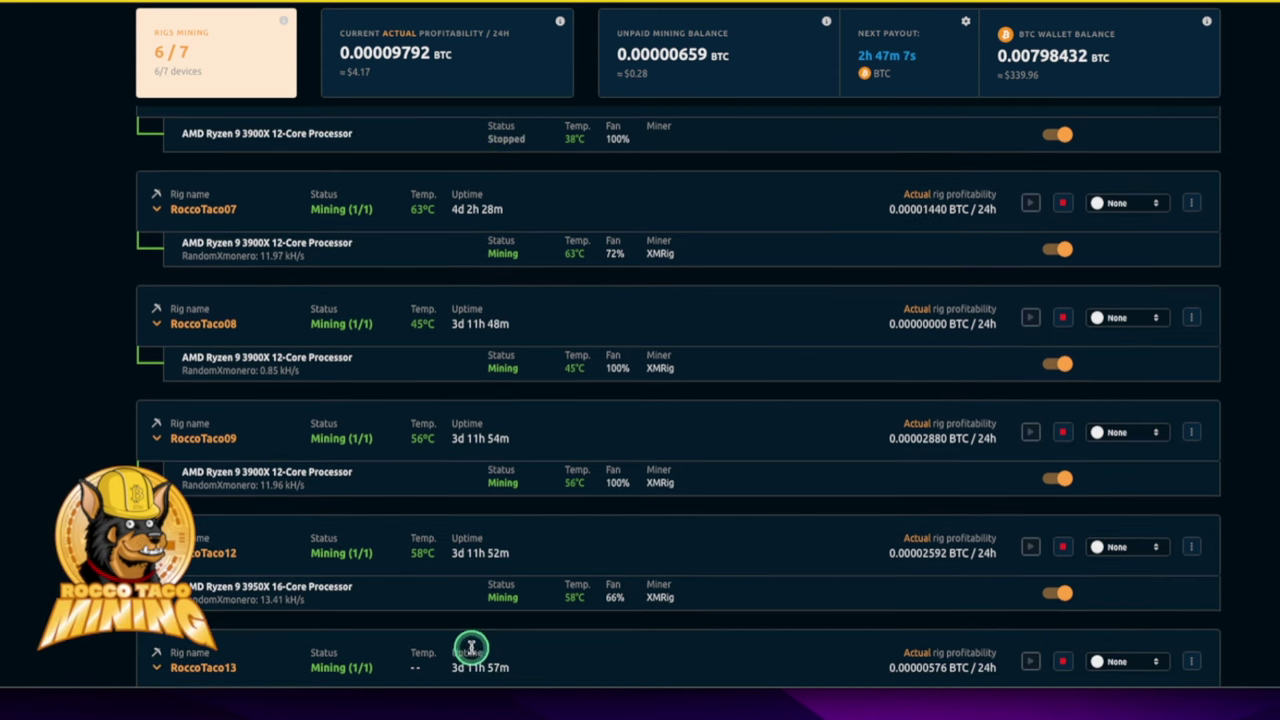
scroll(471, 648, "up", 2)
scroll(461, 649, "up", 1)
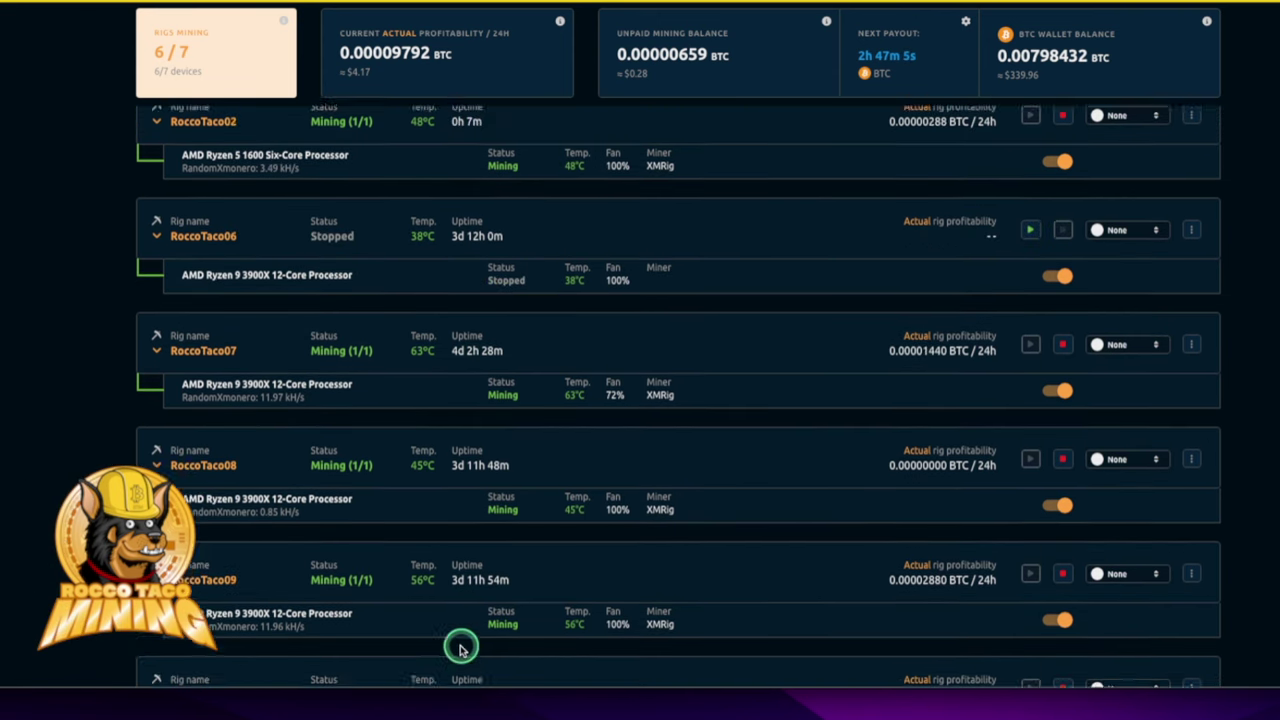
scroll(461, 649, "up", 1)
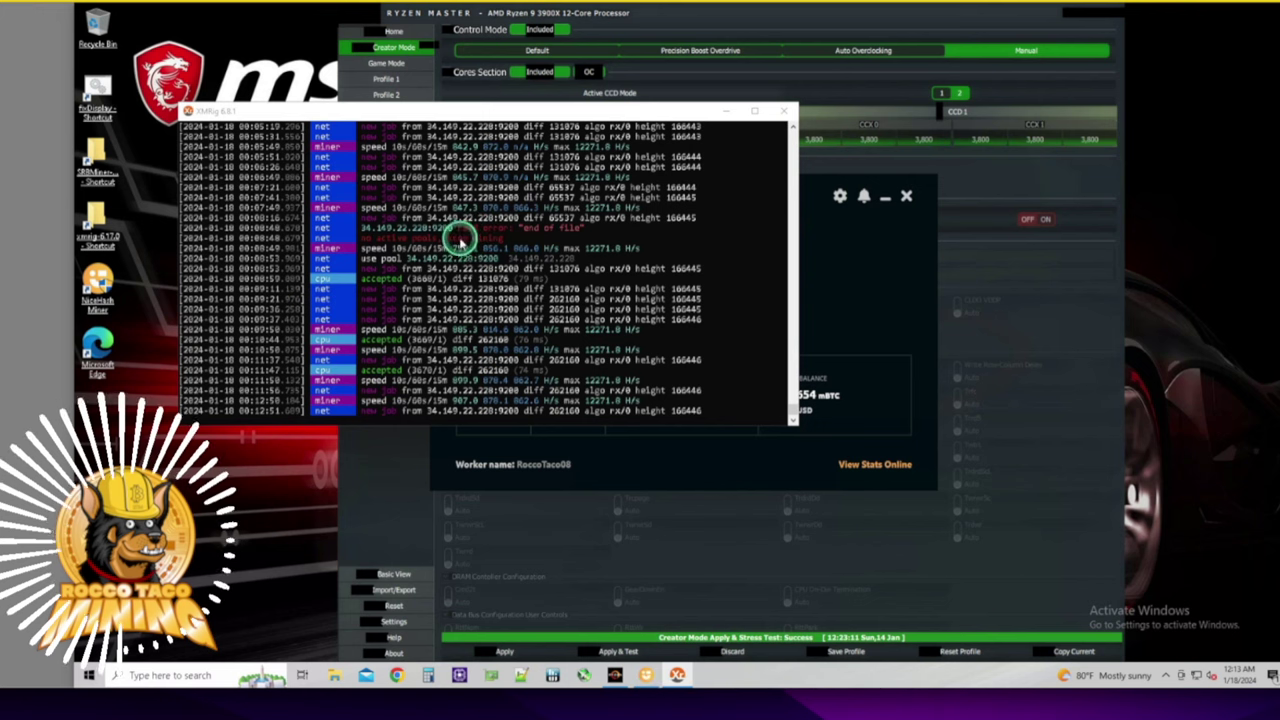
Stop and restart mining on RoccoTaco08 twice, then open the remote-session options panel
left_click(847, 284)
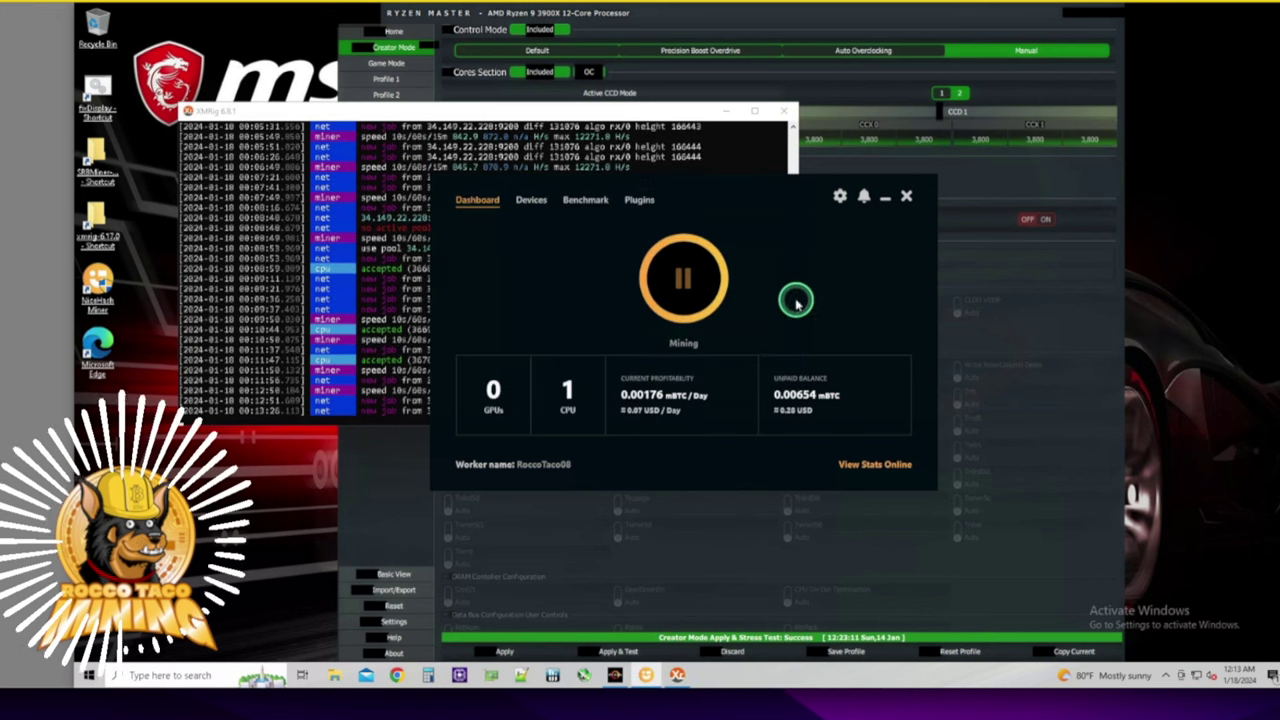
left_click(677, 282)
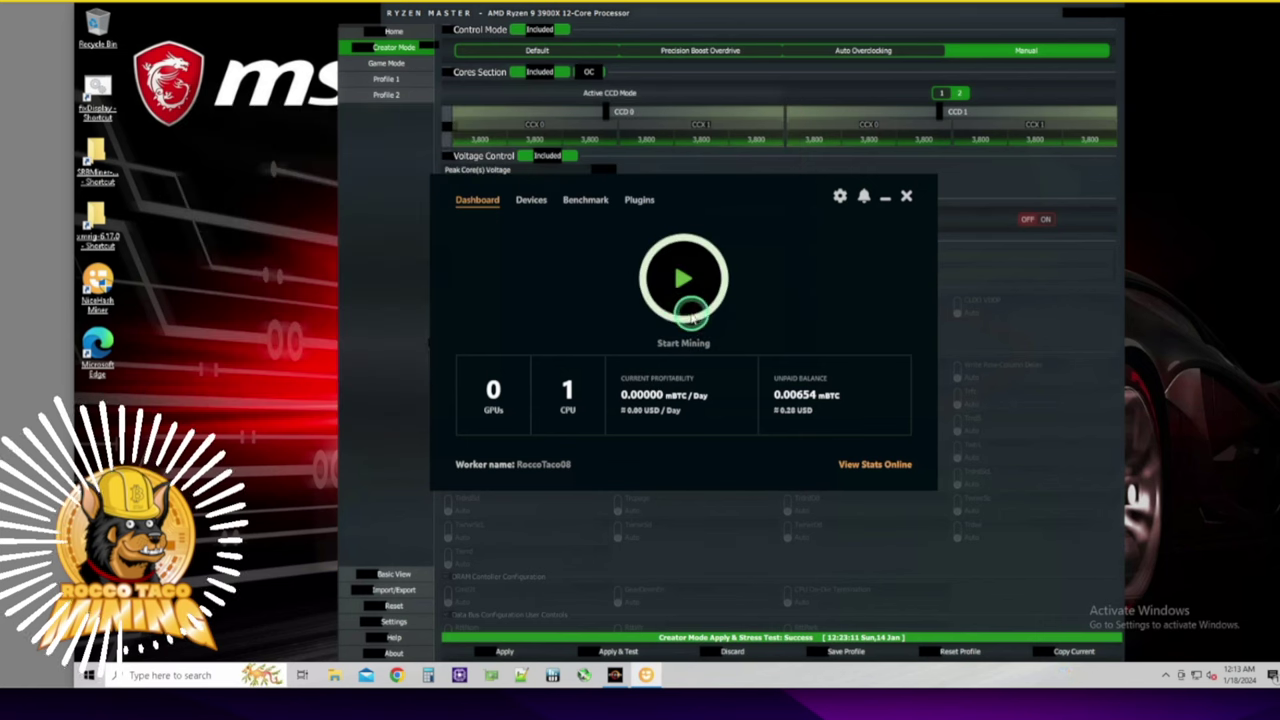
left_click(690, 312)
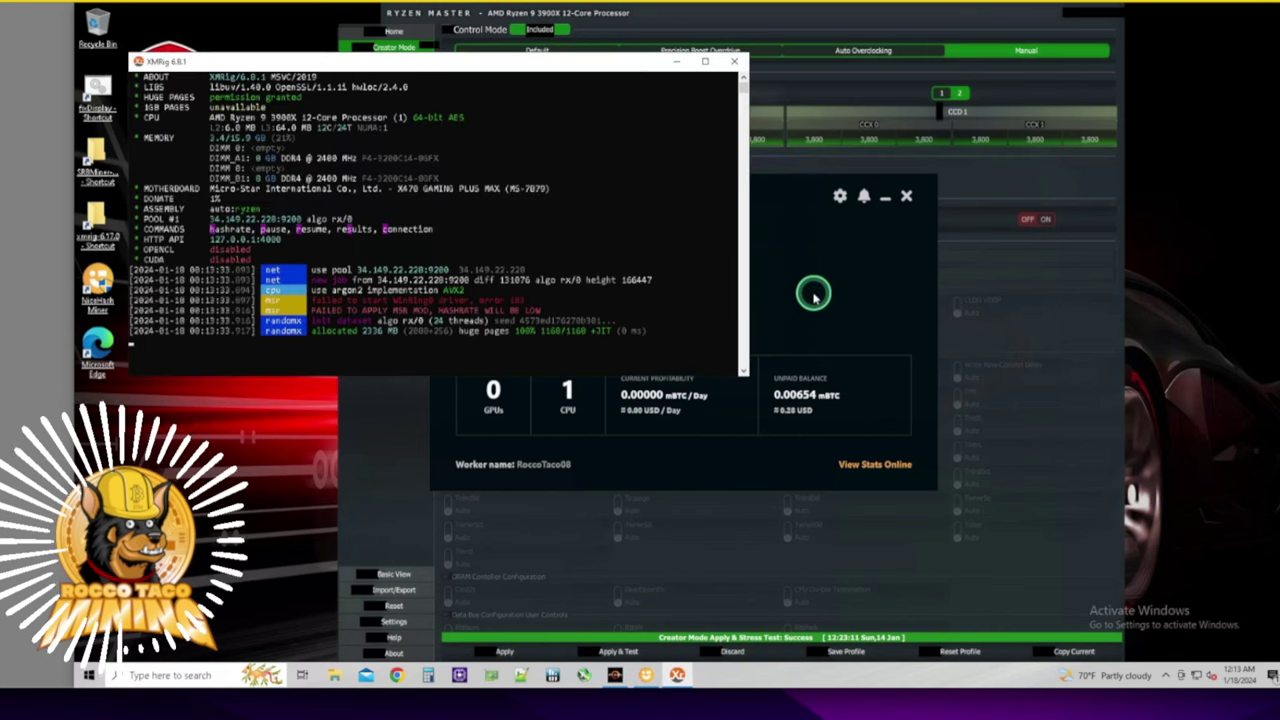
left_click(682, 280)
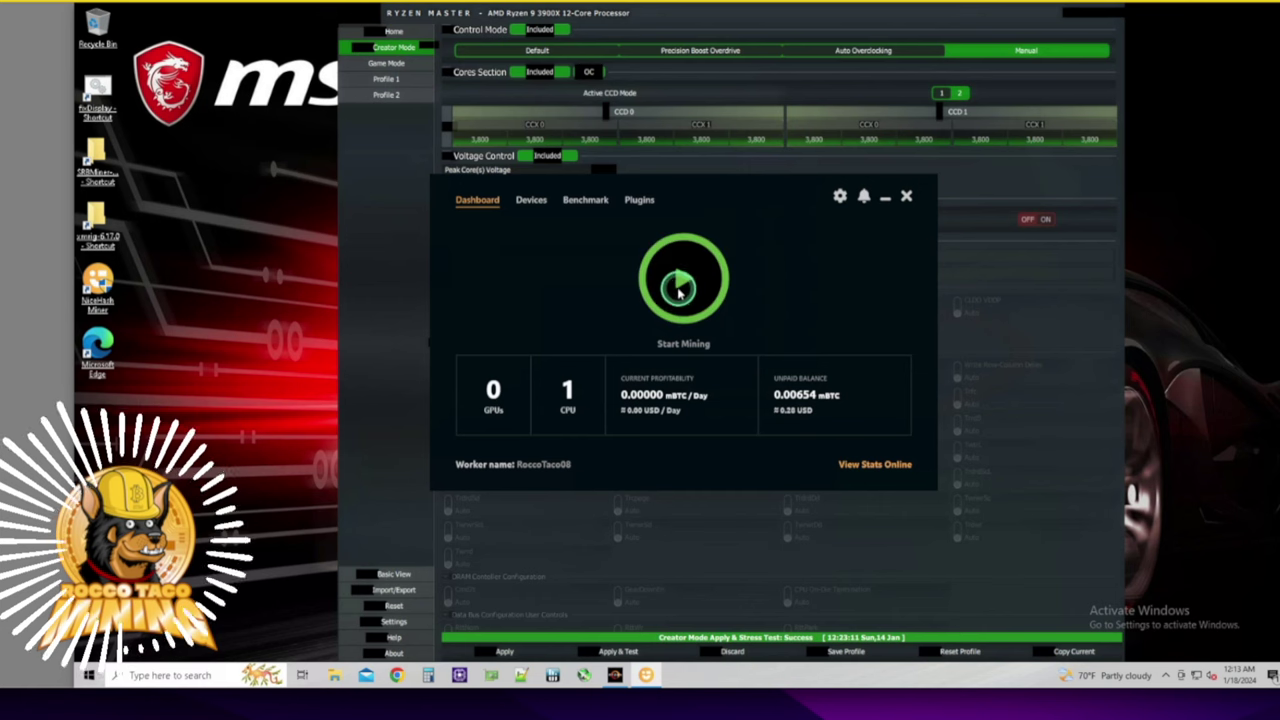
left_click(683, 287)
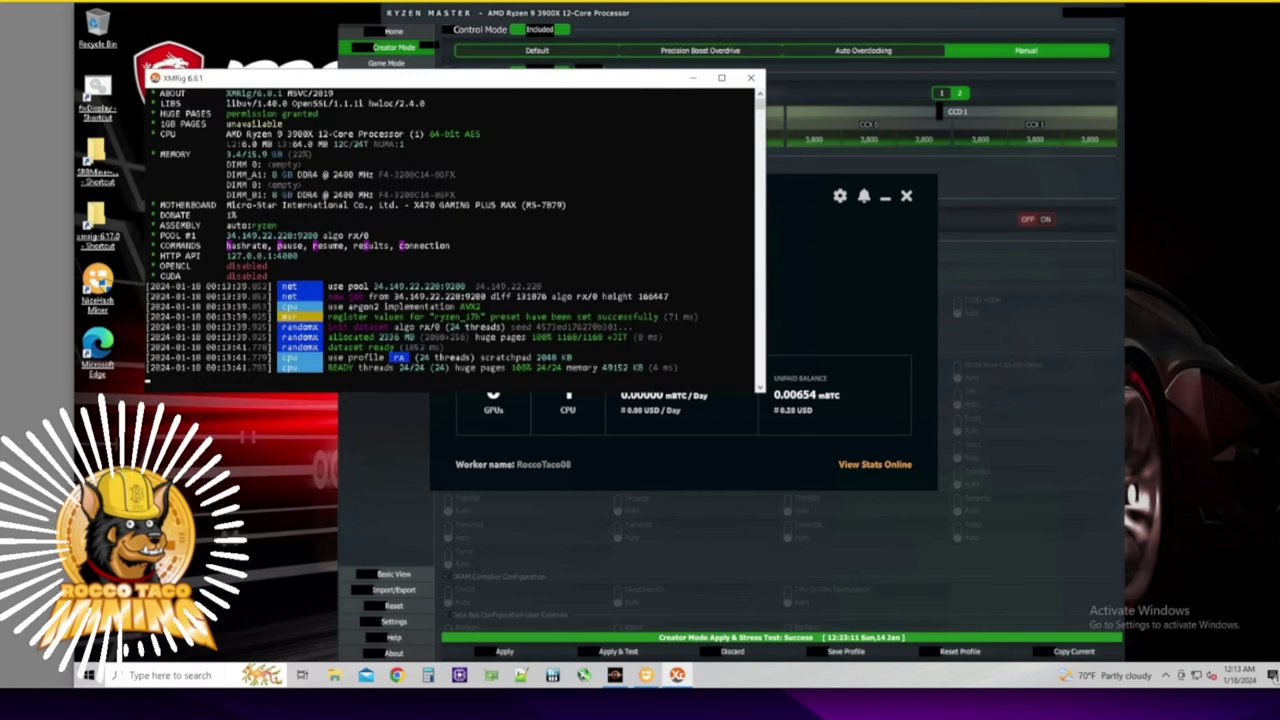
left_click(1272, 344)
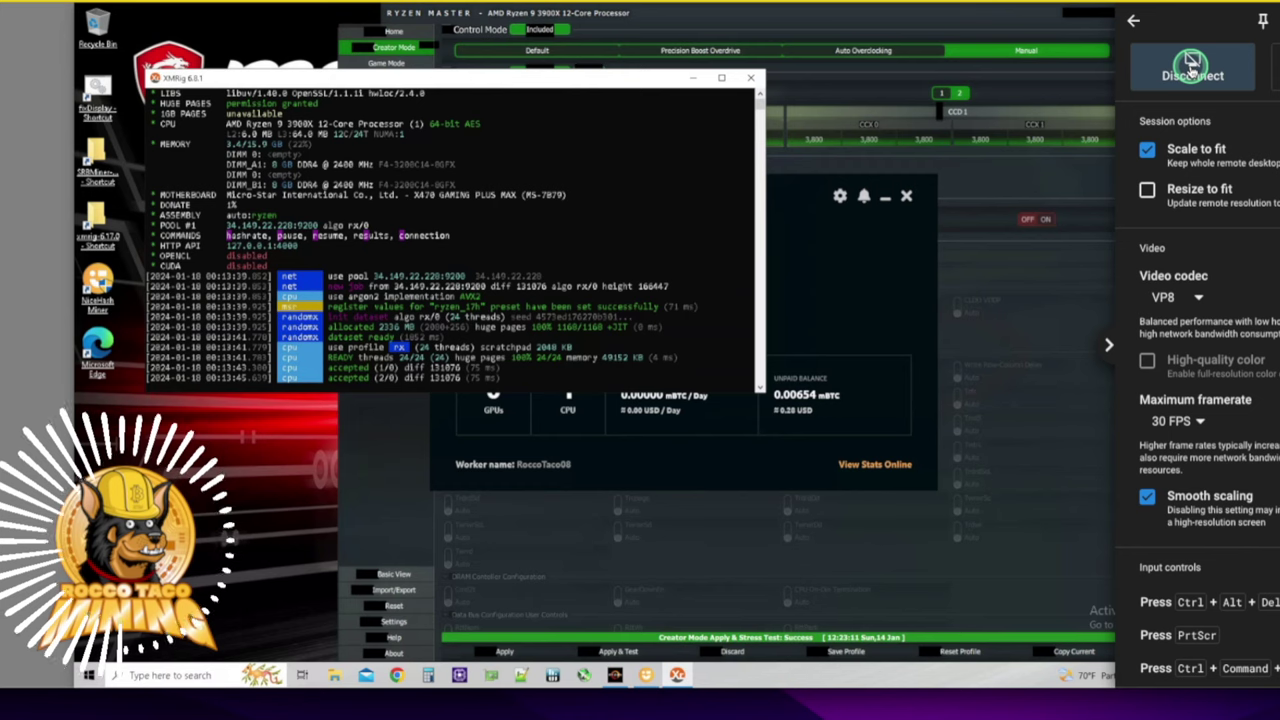
End the RoccoTaco08 remote session and dismiss RoccoTaco13's Windows Backup prompt
left_click(1192, 66)
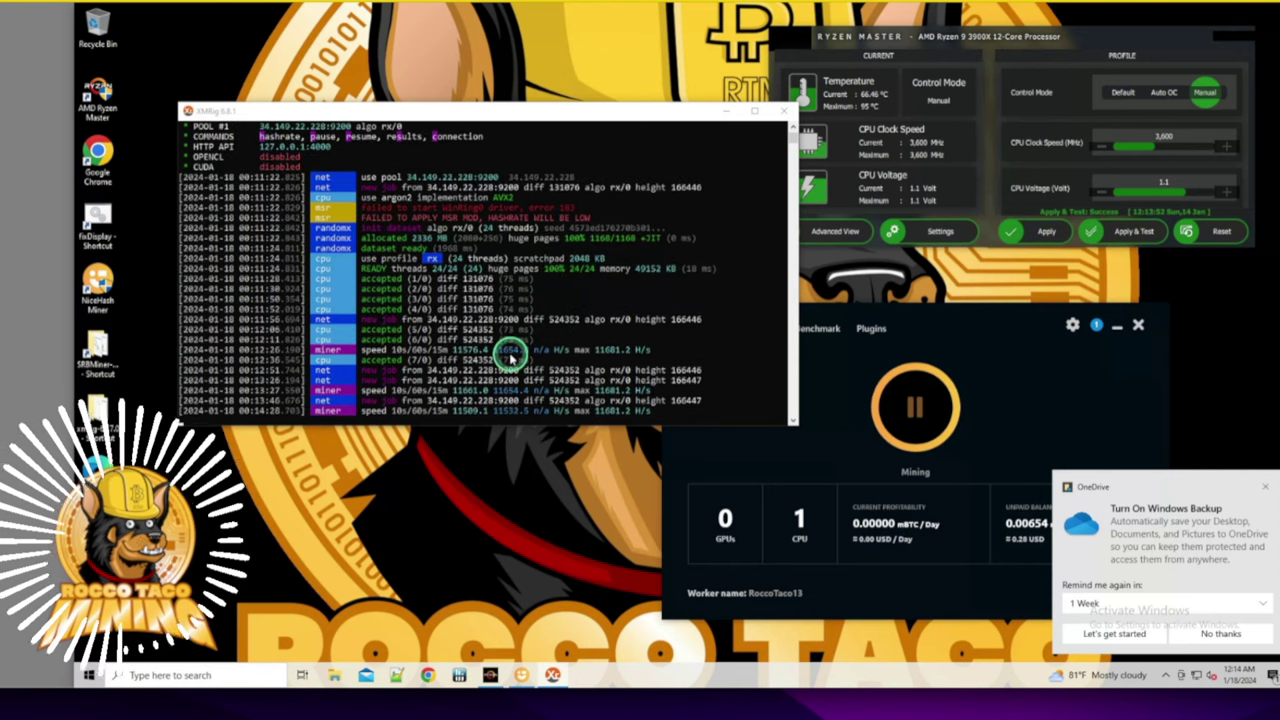
scroll(510, 355, "up", 3)
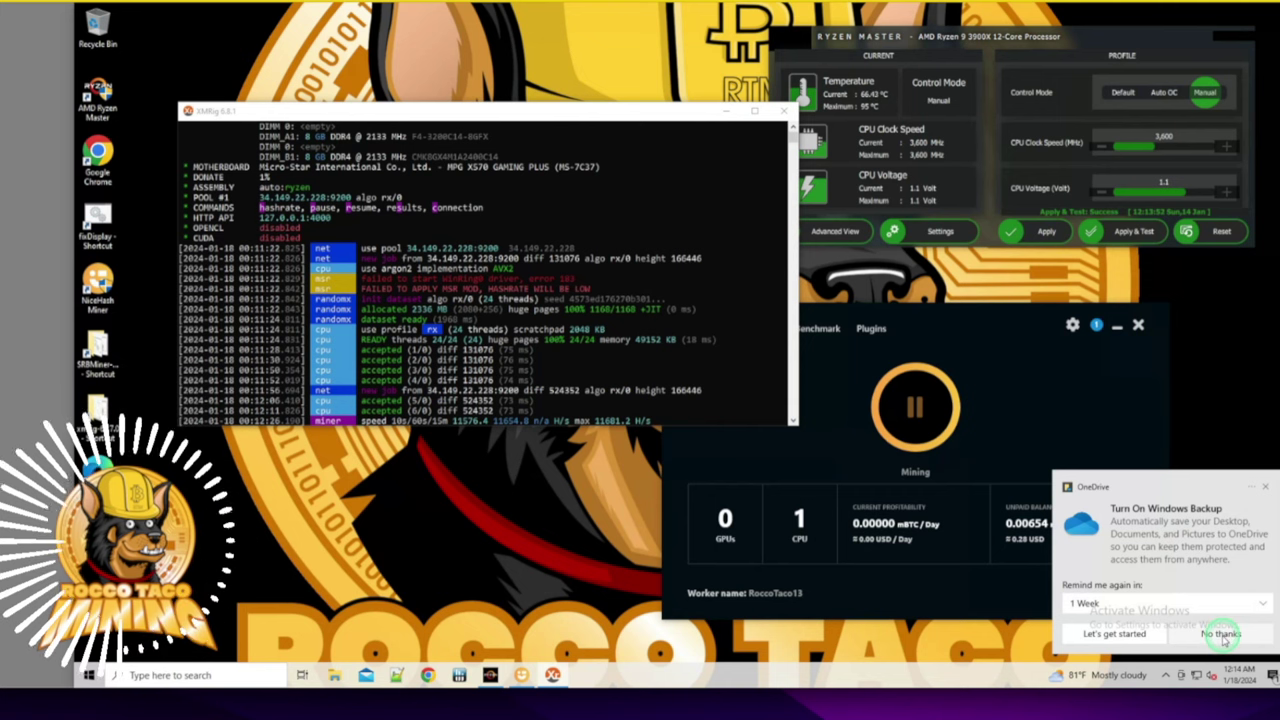
left_click(1222, 636)
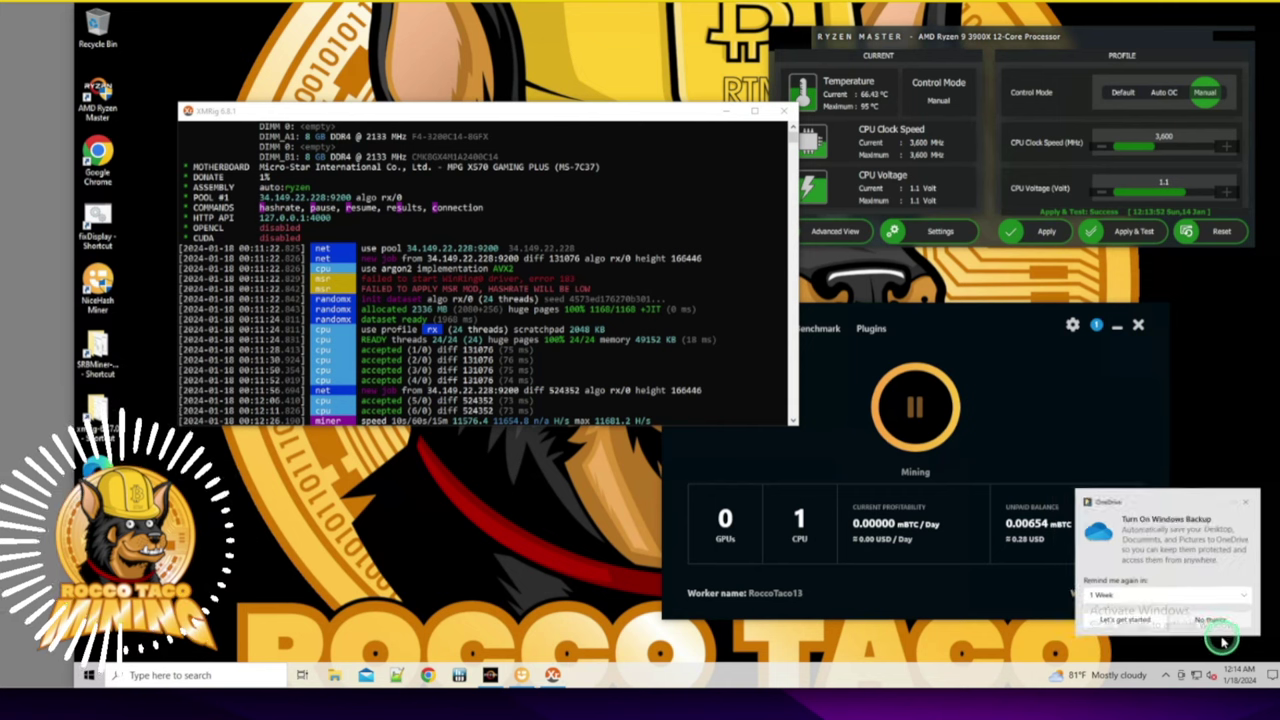
Stop and restart mining twice on RoccoTaco13 so XMRig relaunches and accepts shares
left_click(925, 427)
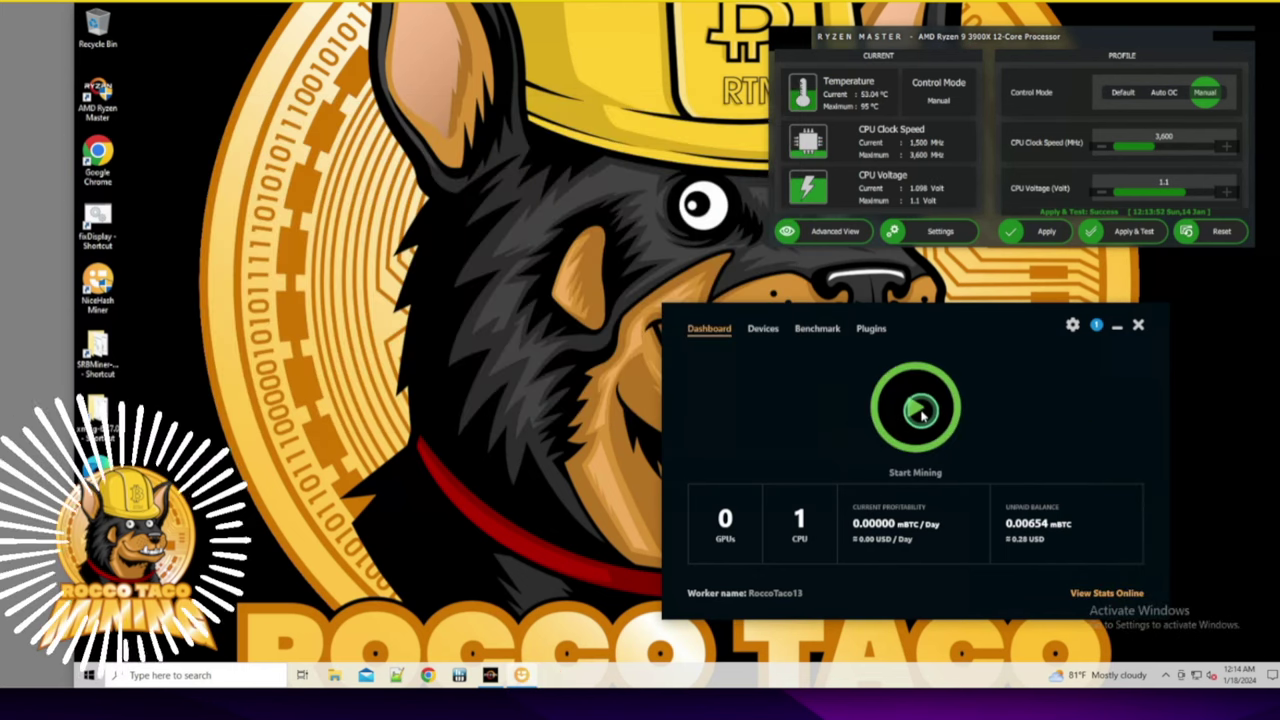
left_click(912, 410)
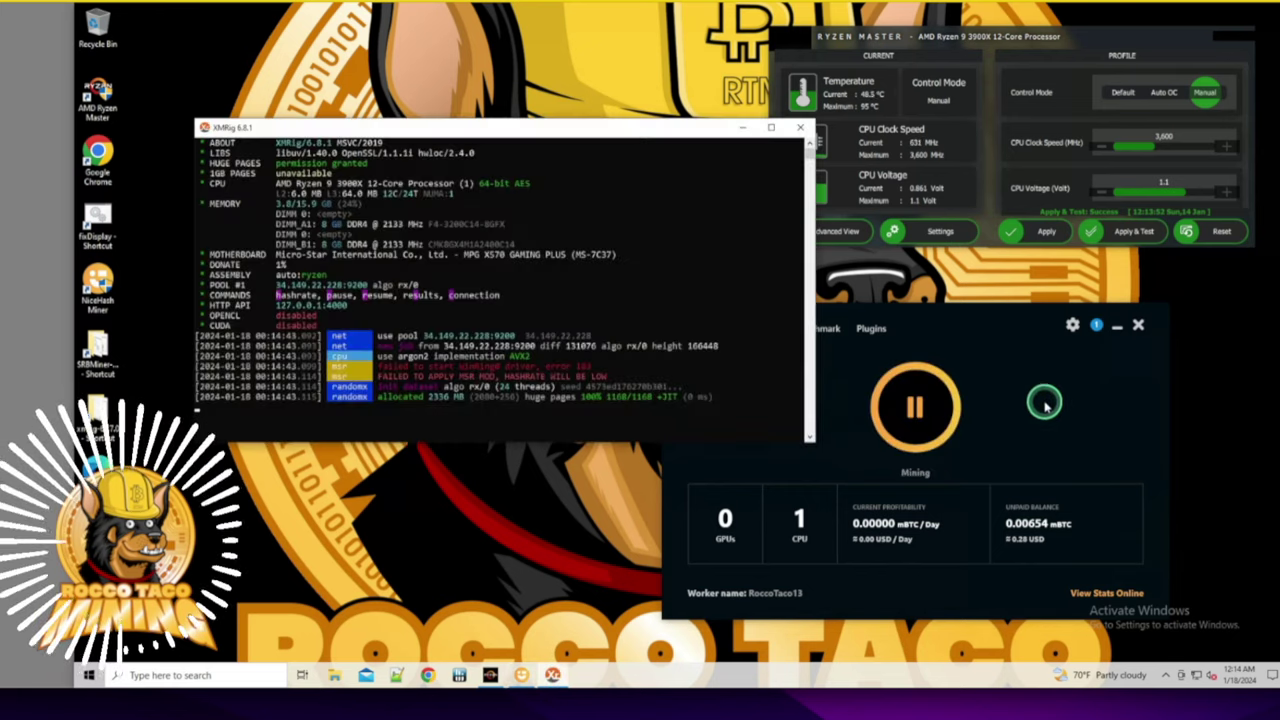
left_click(914, 408)
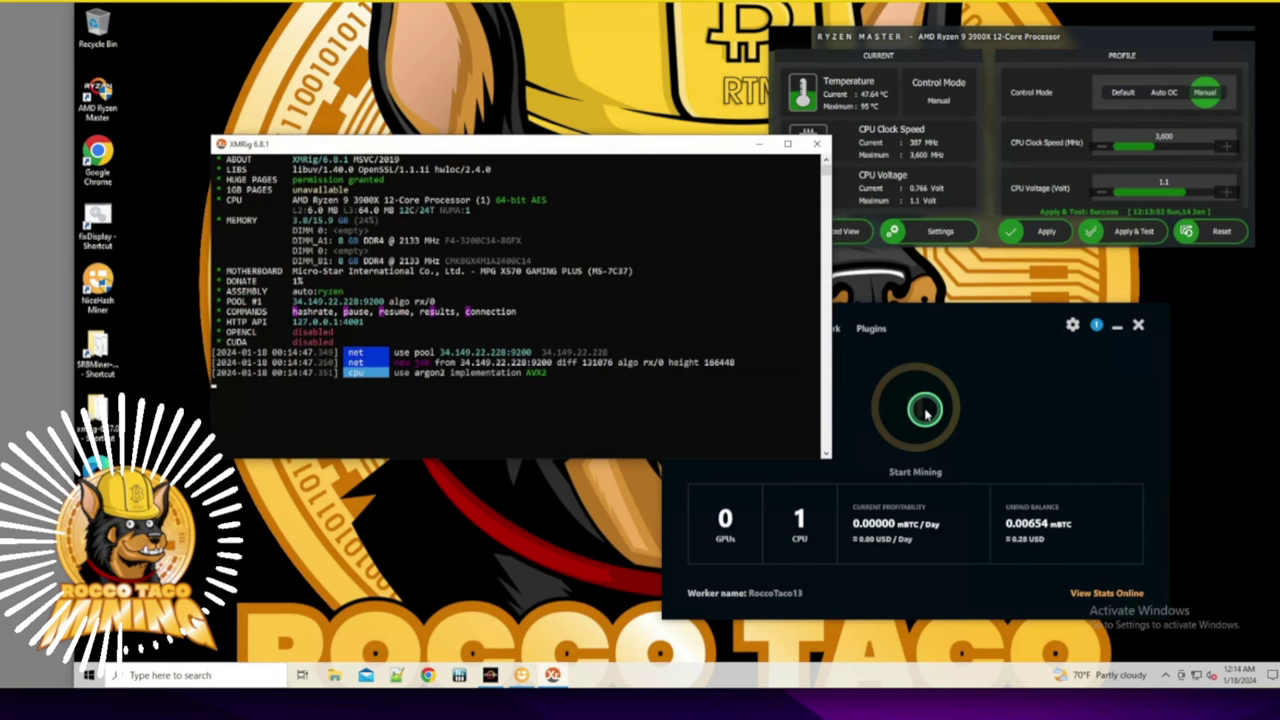
left_click(926, 412)
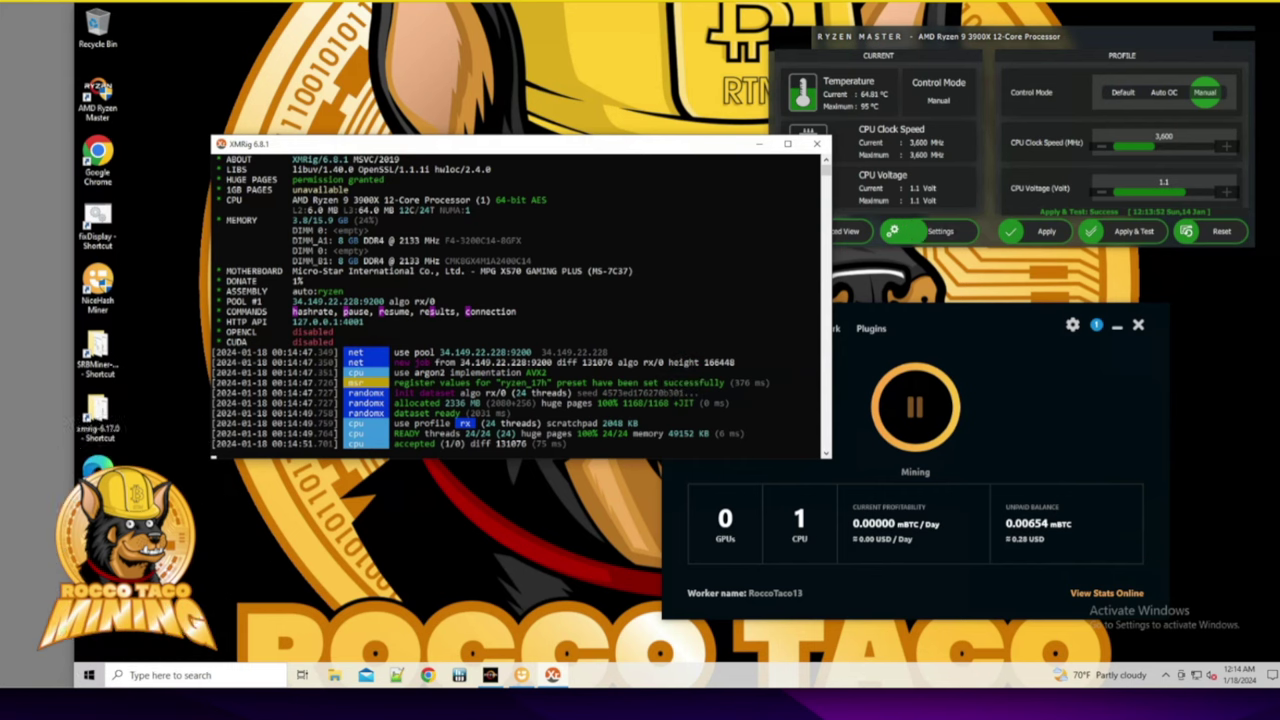
key("ctrl+alt+shift")
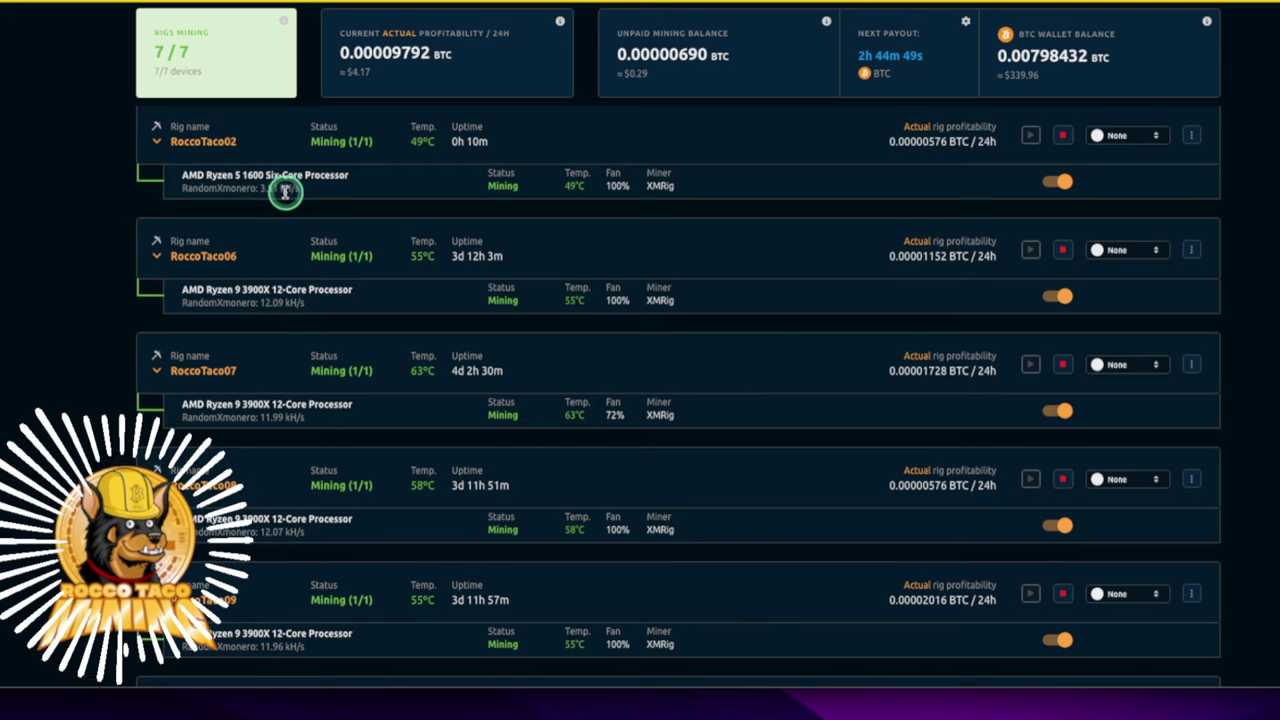
Scroll the Rig Manager list to confirm every rig reports Mining (1/1)
scroll(270, 300, "down", 1)
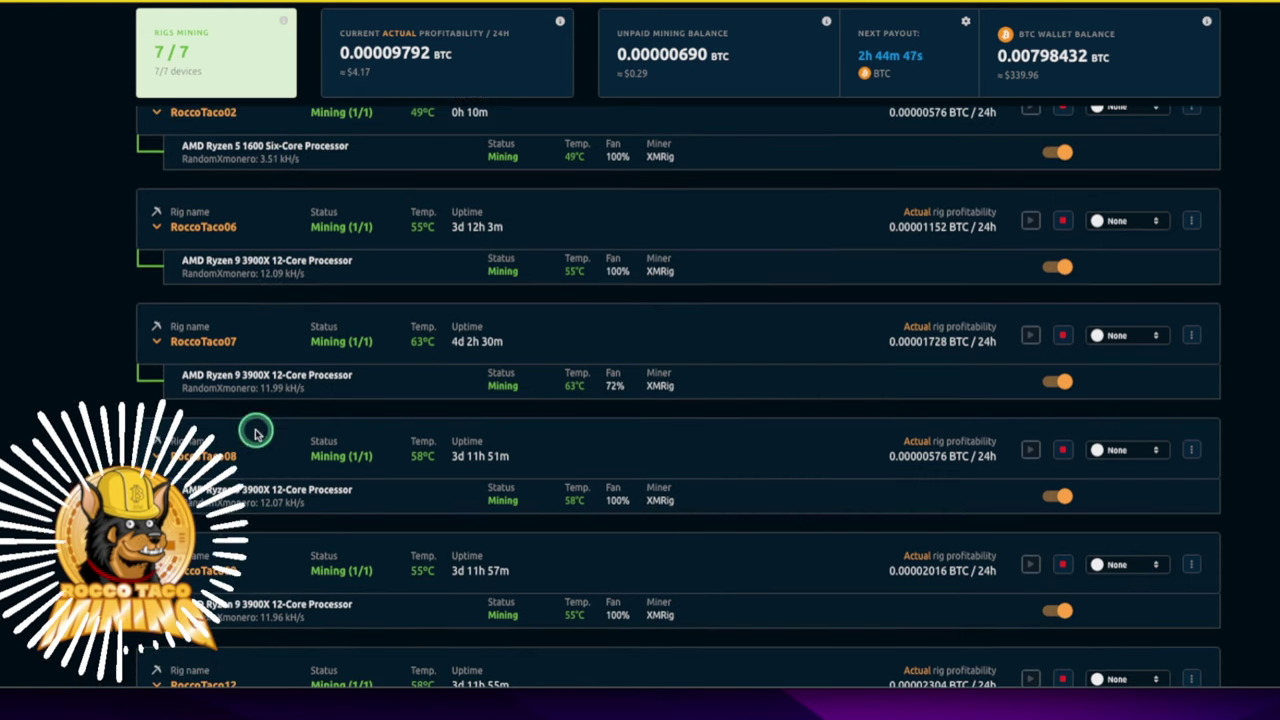
scroll(197, 541, "down", 3)
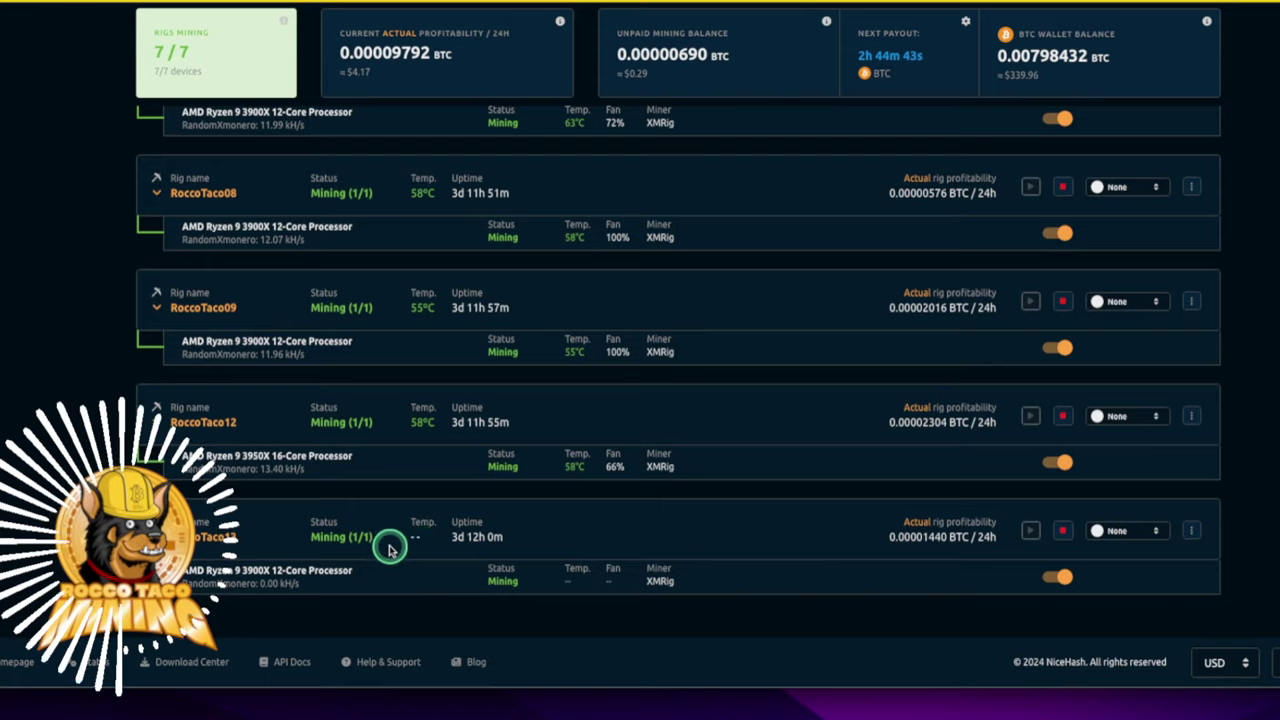
scroll(425, 543, "up", 5)
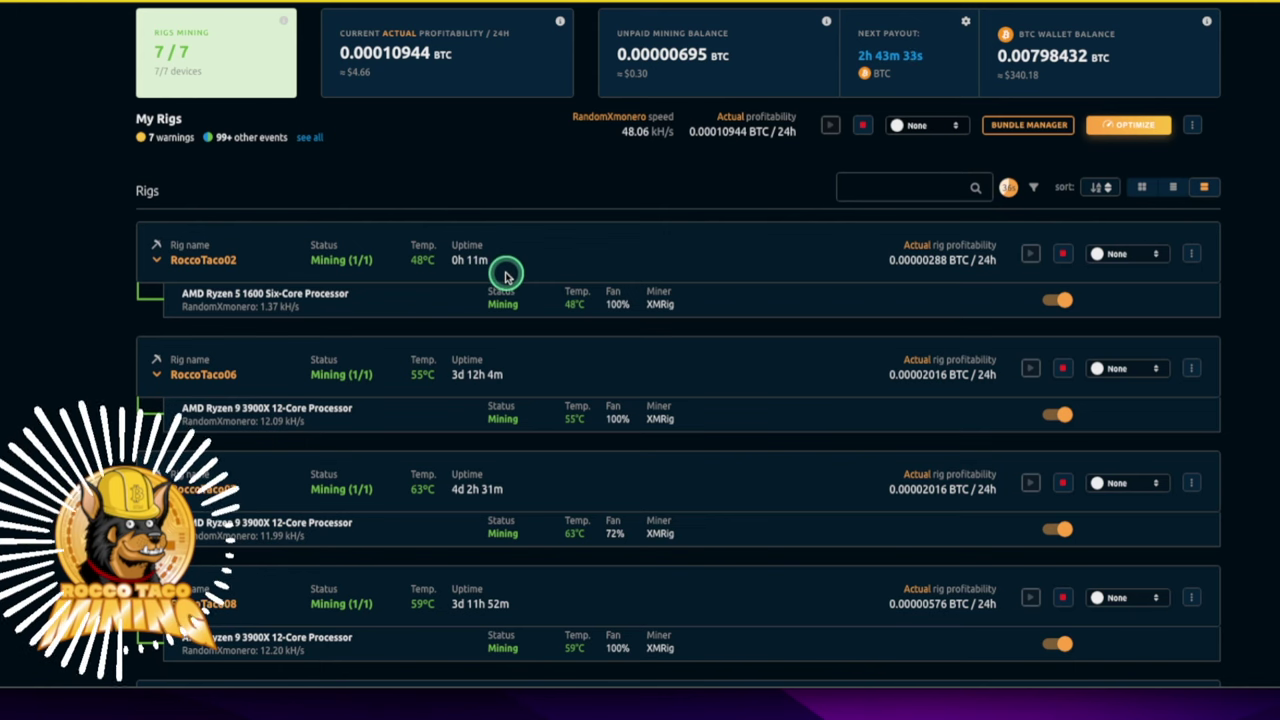
scroll(491, 303, "down", 3)
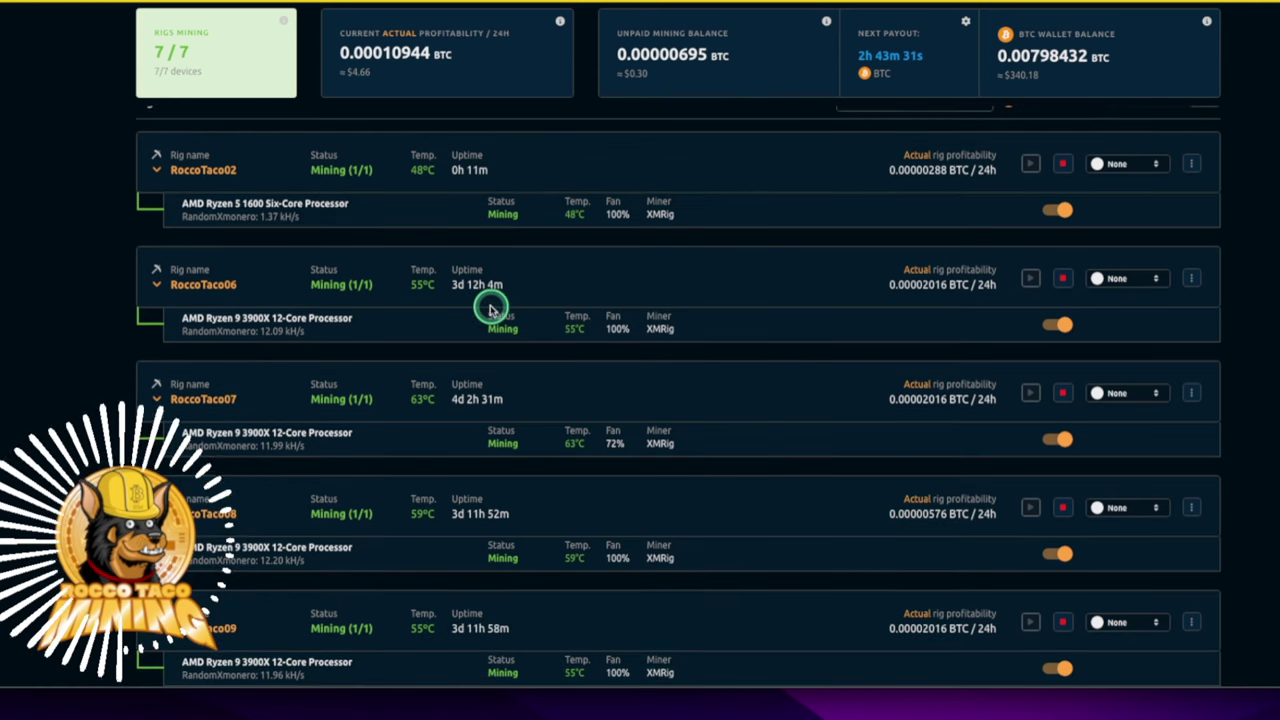
scroll(491, 309, "down", 2)
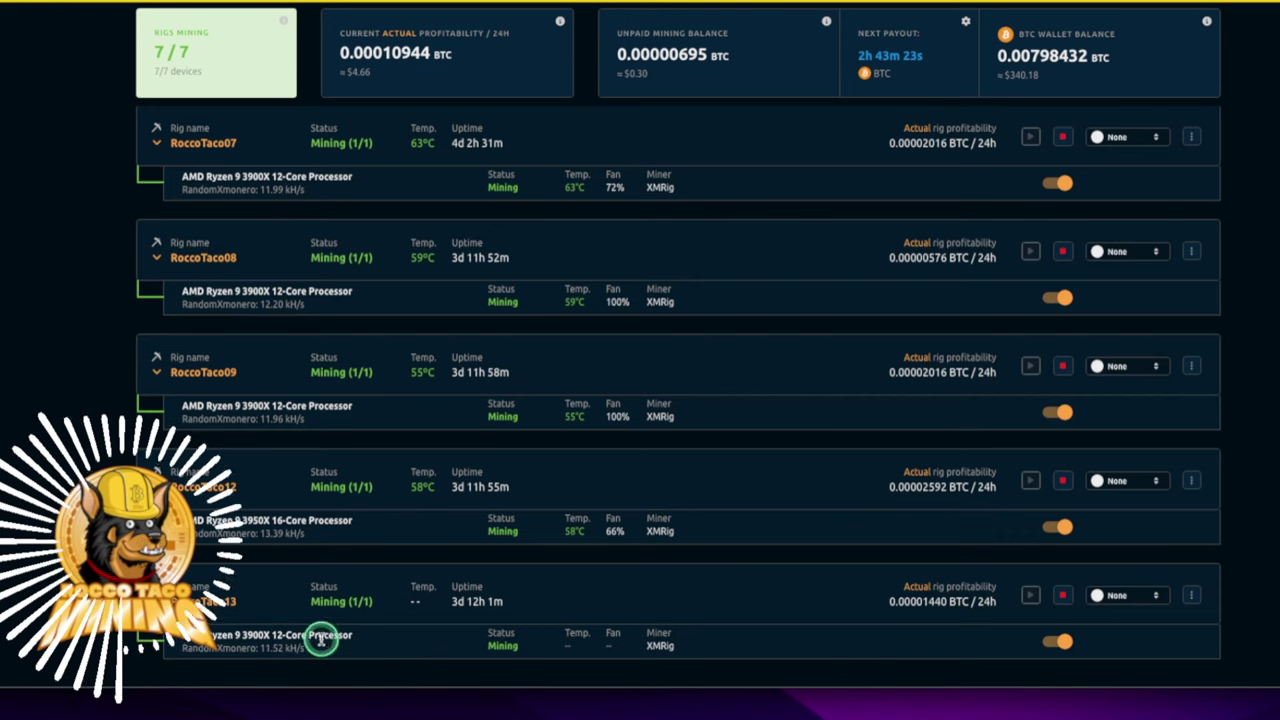
scroll(320, 638, "up", 2)
scroll(320, 638, "up", 1)
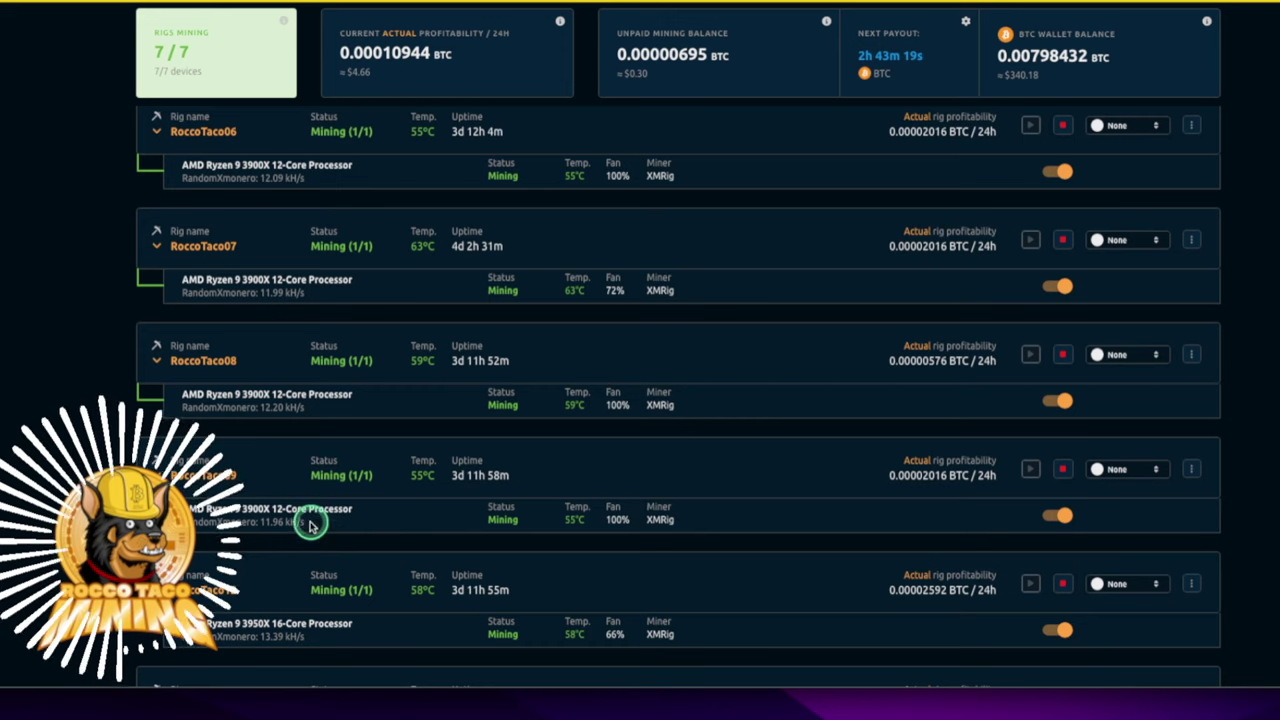
scroll(320, 523, "up", 1)
scroll(326, 537, "down", 1)
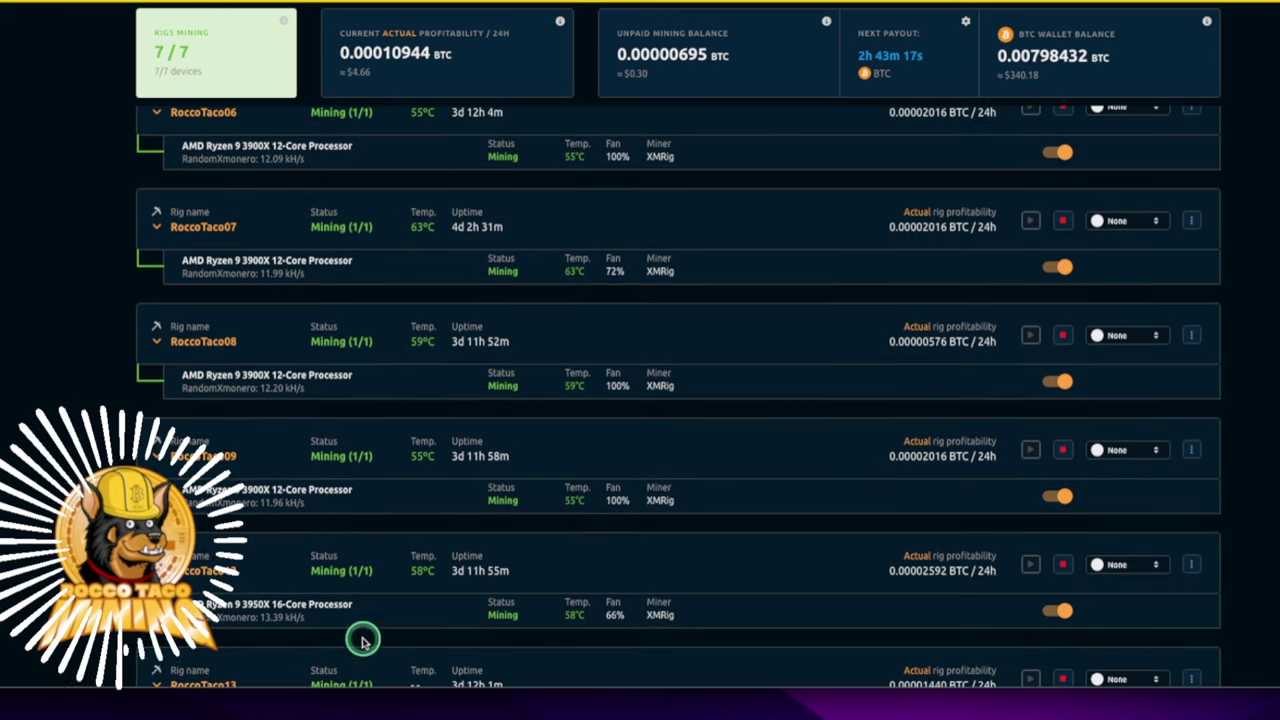
scroll(355, 615, "up", 5)
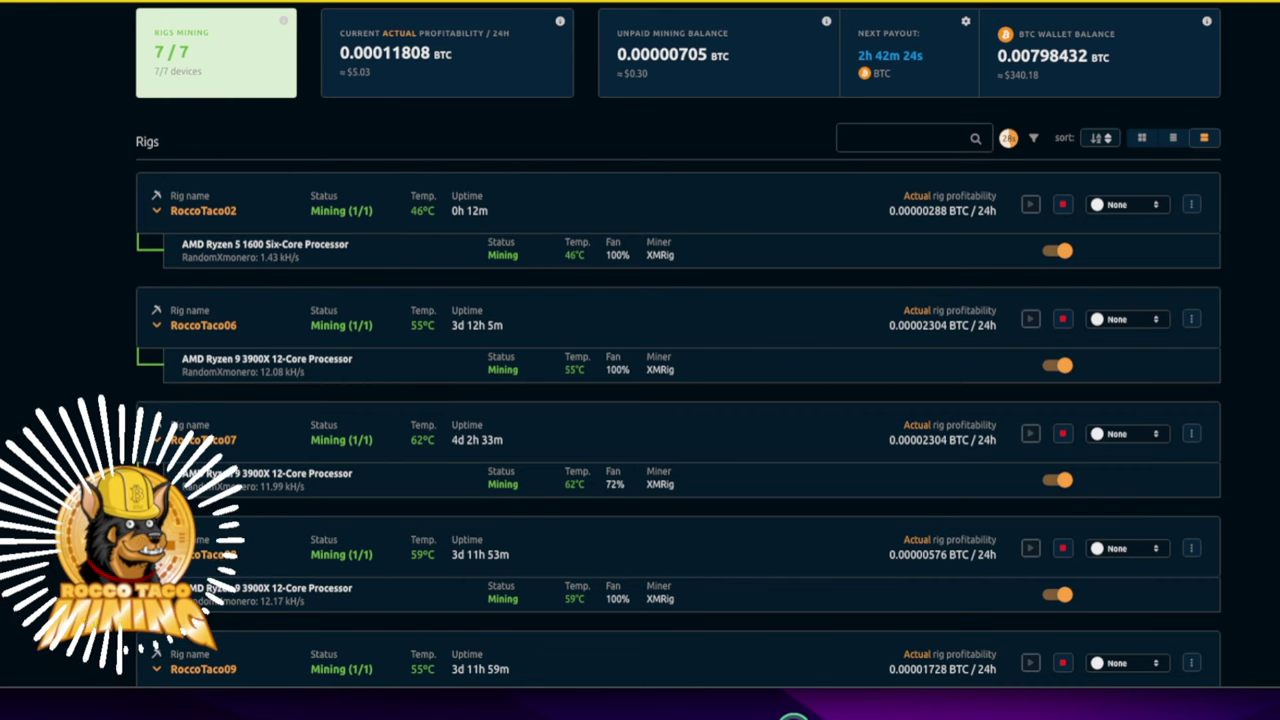
mouse_move(762, 708)
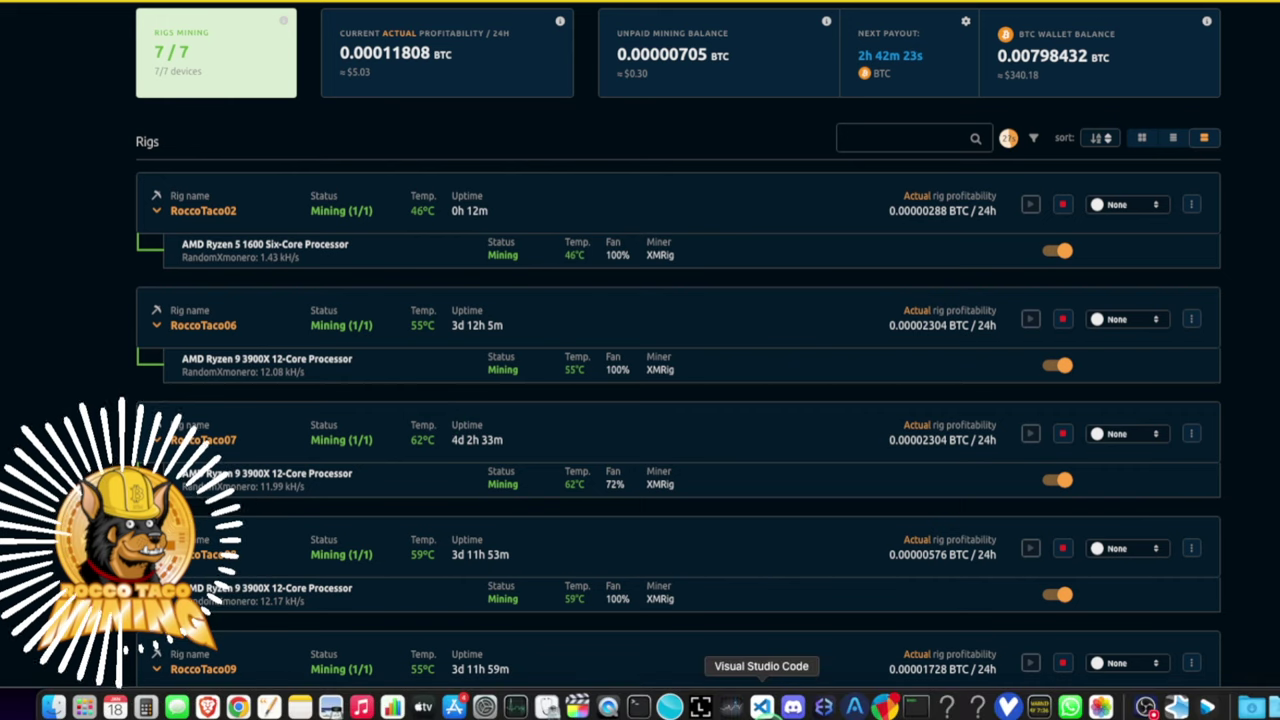
Launch Stocks from the Dock and scroll the watchlist down to MPLX
left_click(731, 708)
scroll(489, 563, "down", 10)
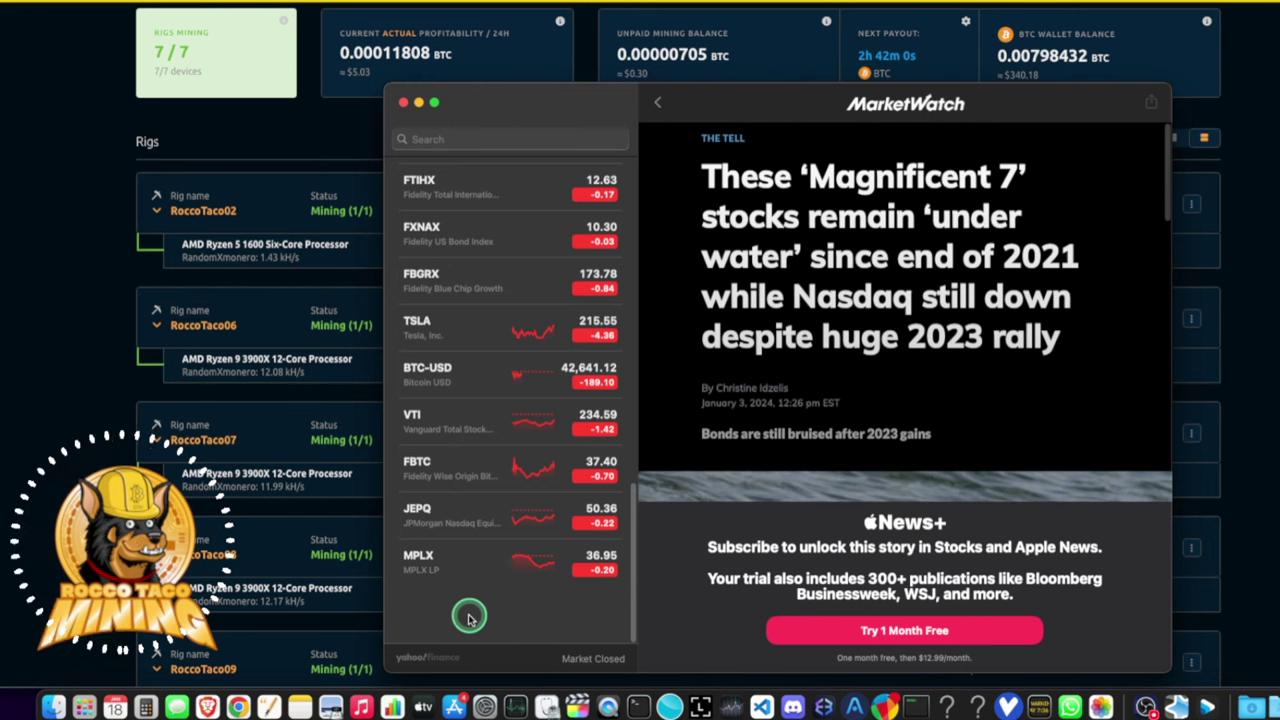
Open the BTC-USD detail page with its 1Y chart, trading stats and bitcoin news
left_click(465, 382)
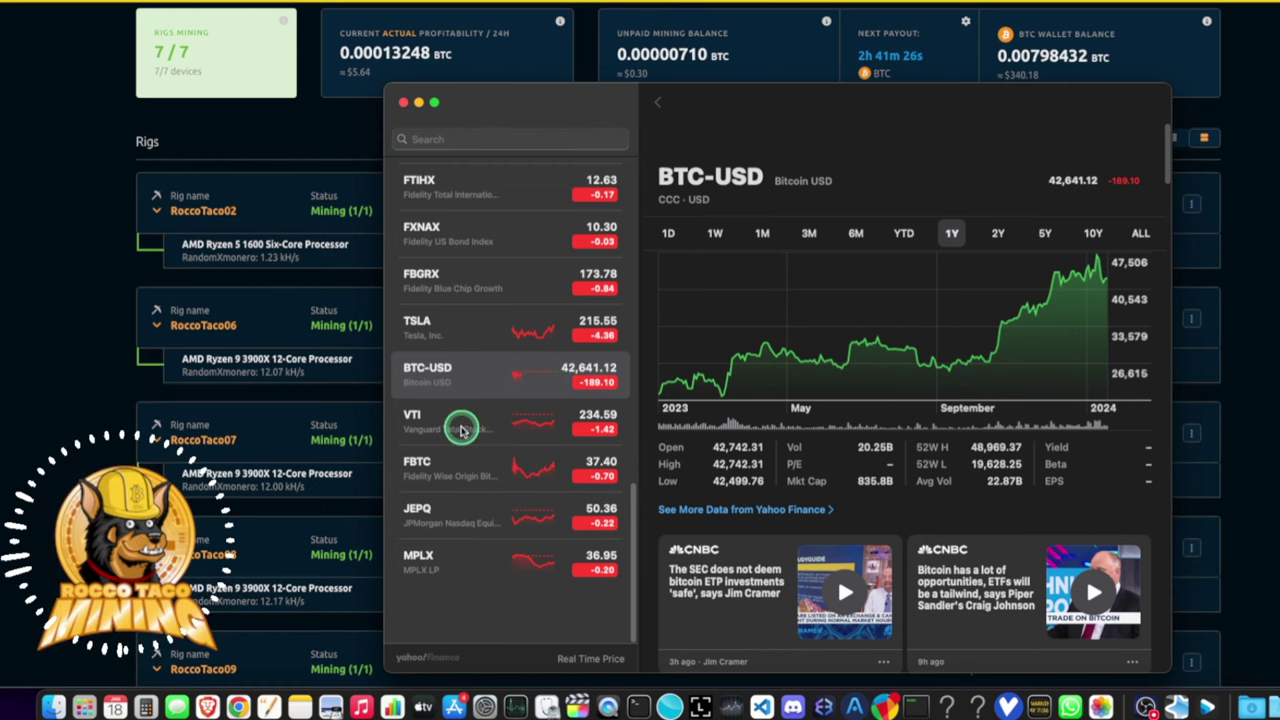
Browse the BTC-USD news, then return to the NiceHash Rig Manager showing 7/7 rigs mining
scroll(830, 490, "down", 3)
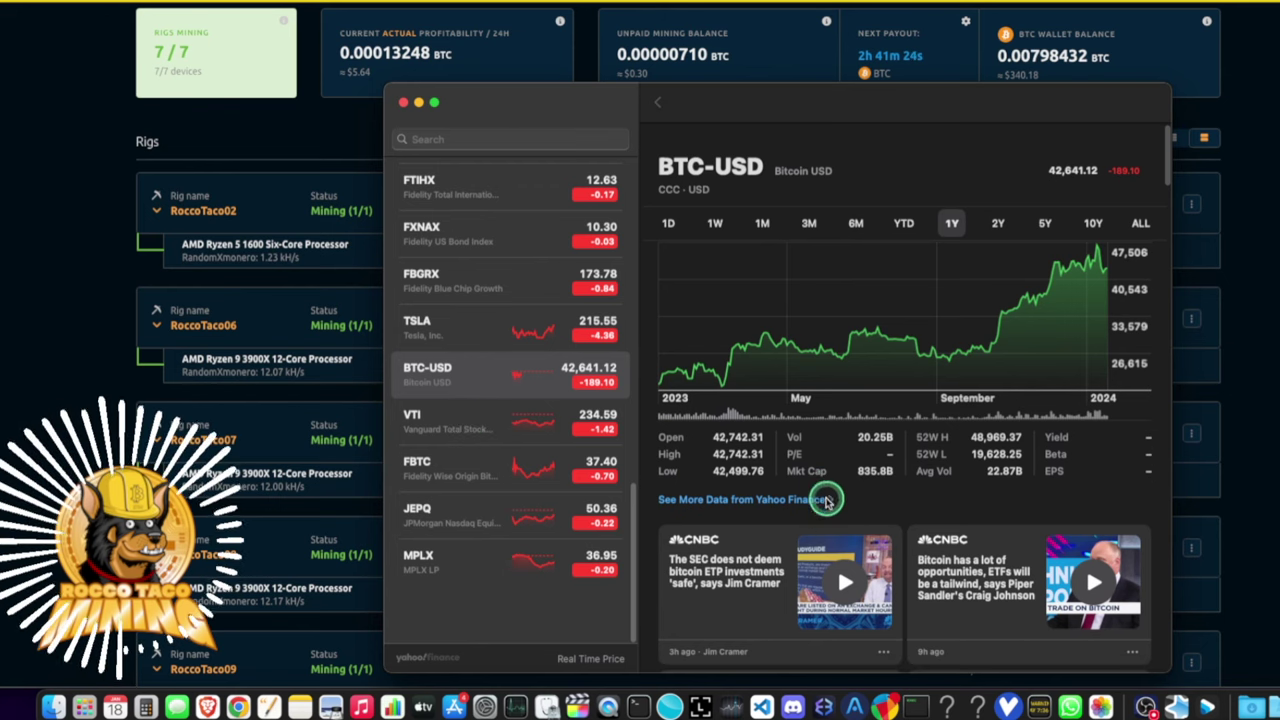
scroll(828, 527, "down", 5)
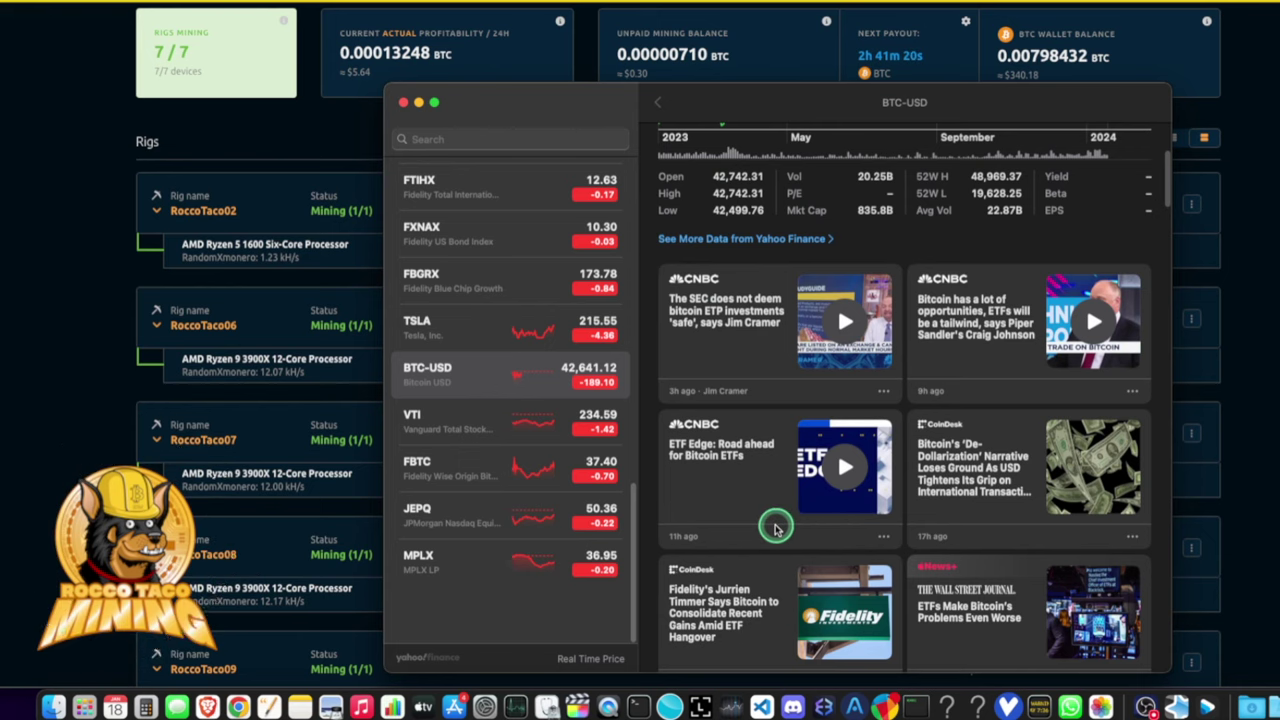
scroll(776, 528, "down", 4)
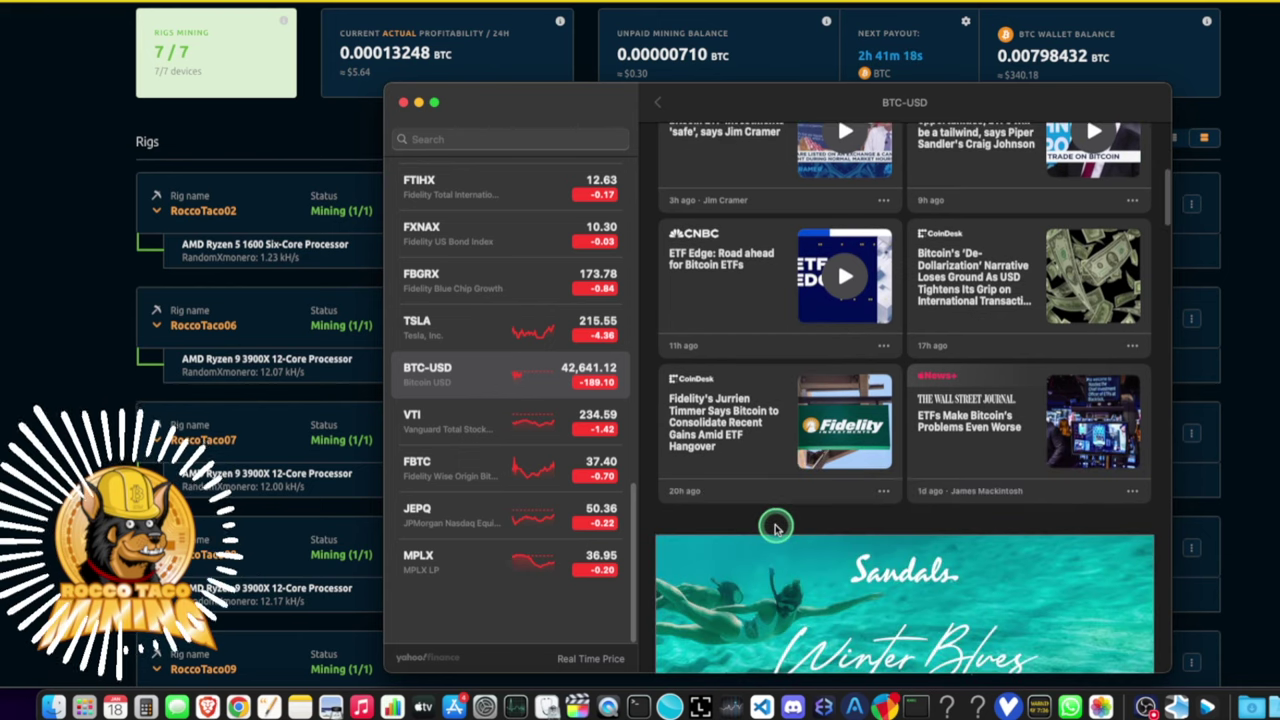
scroll(776, 528, "up", 1)
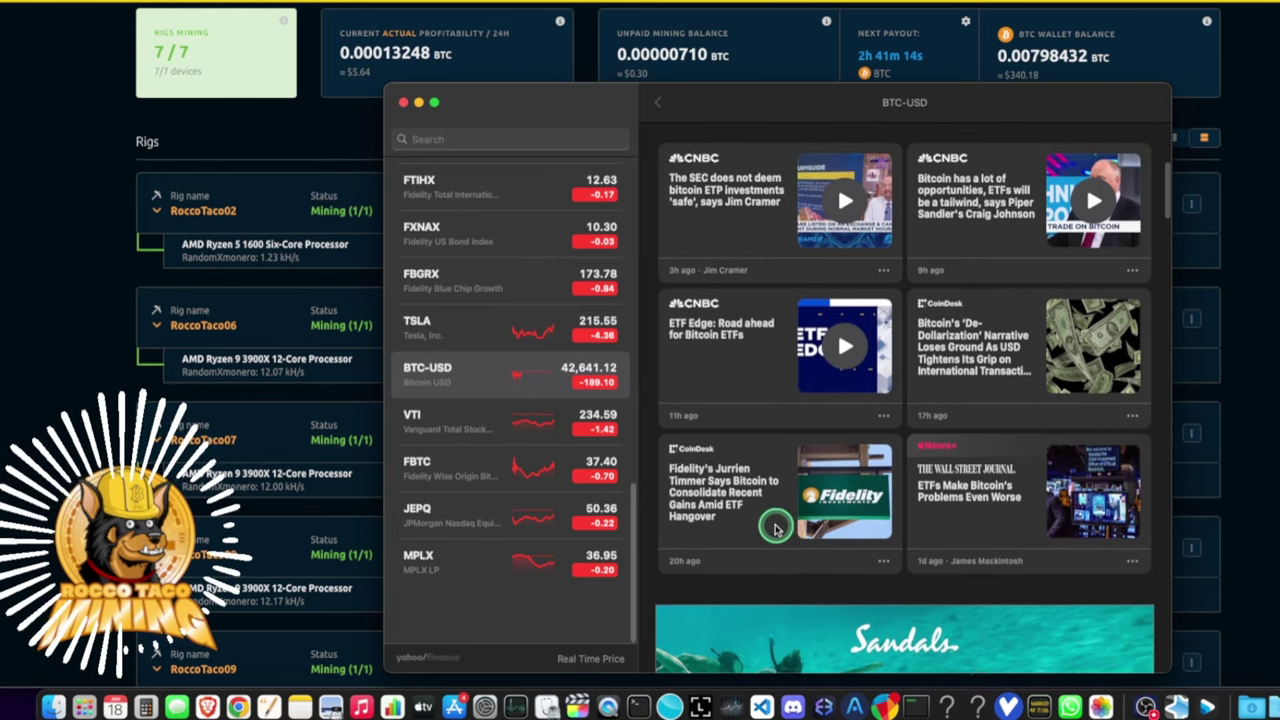
scroll(766, 277, "up", 5)
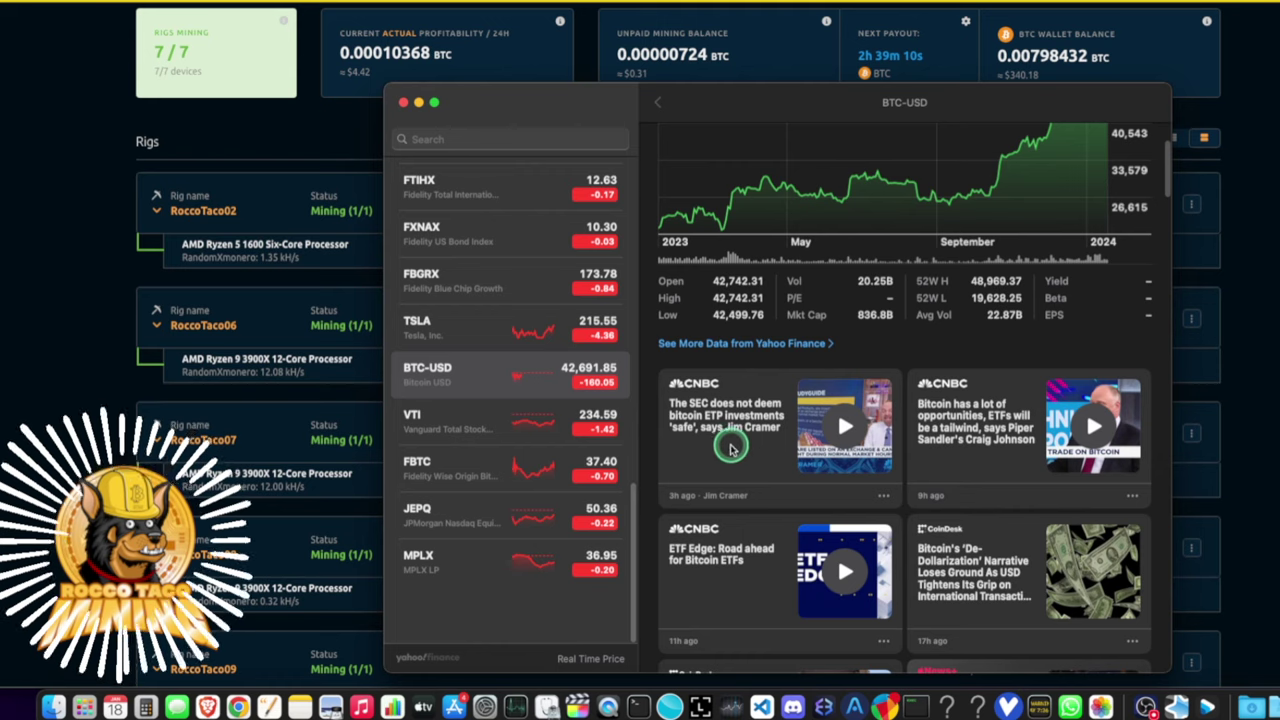
left_click(63, 337)
scroll(63, 360, "up", 5)
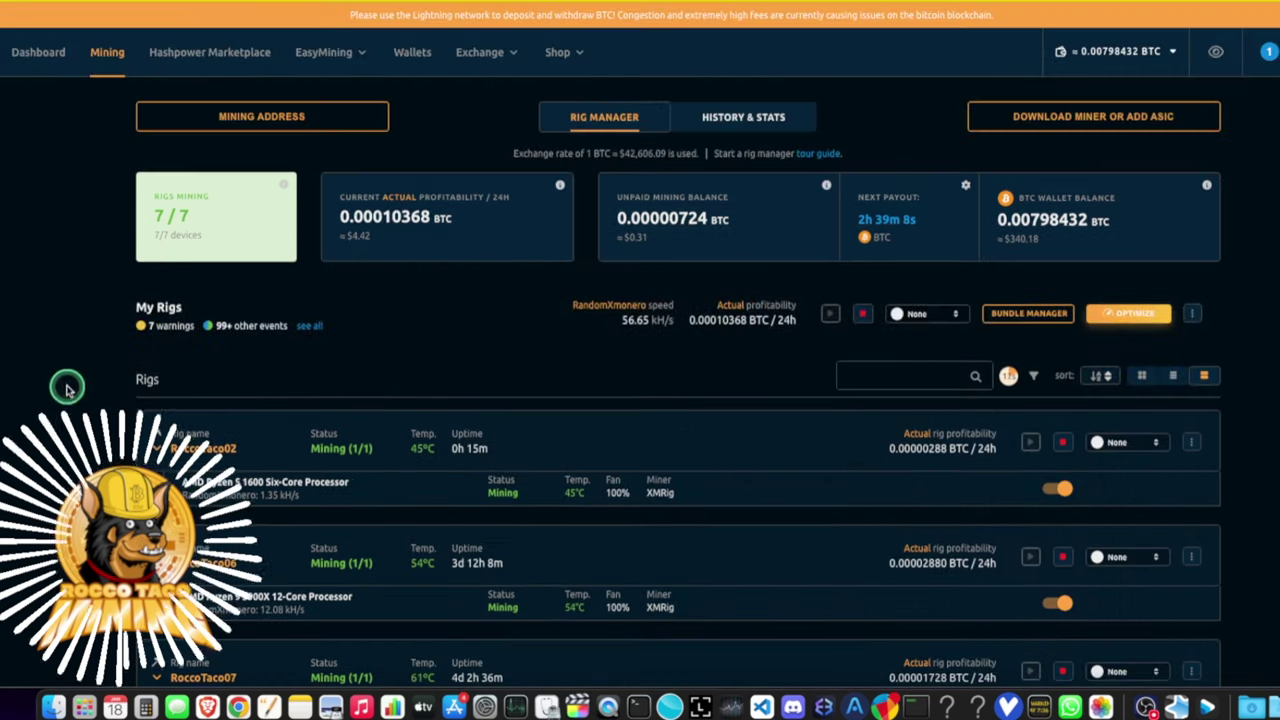
scroll(365, 288, "down", 1)
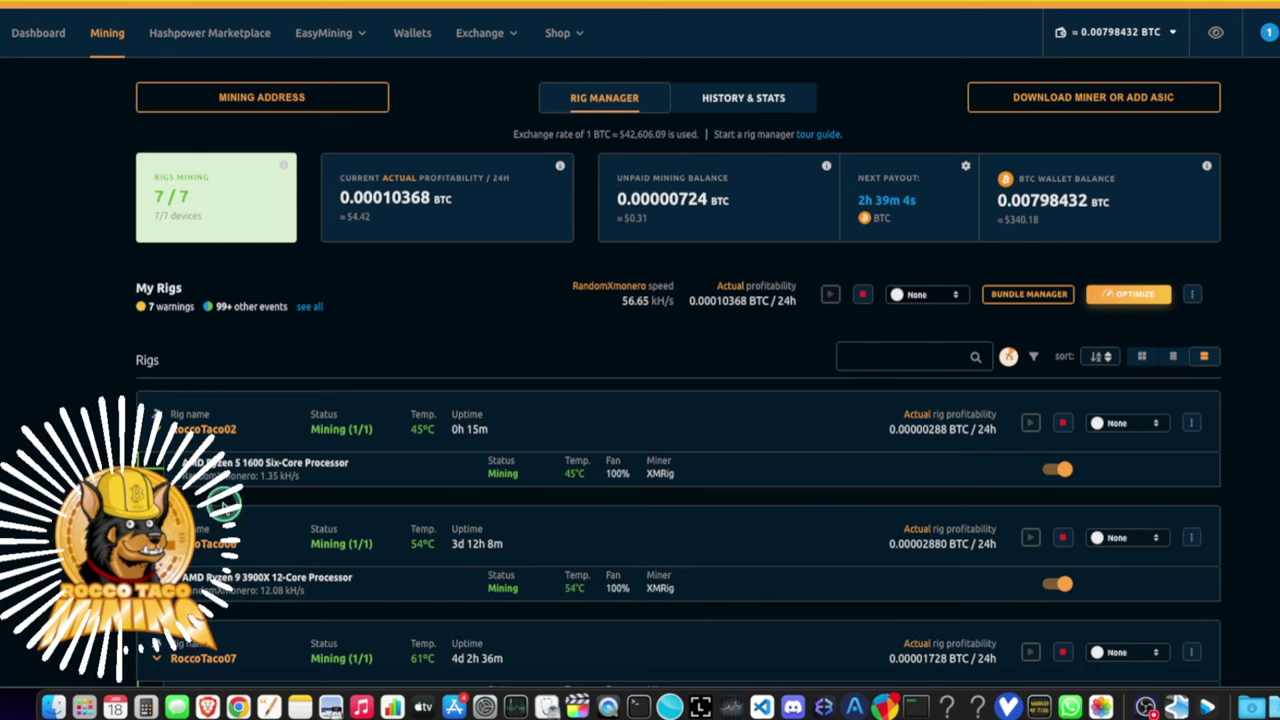
scroll(640, 360, "down", 1)
scroll(45, 553, "down", 1)
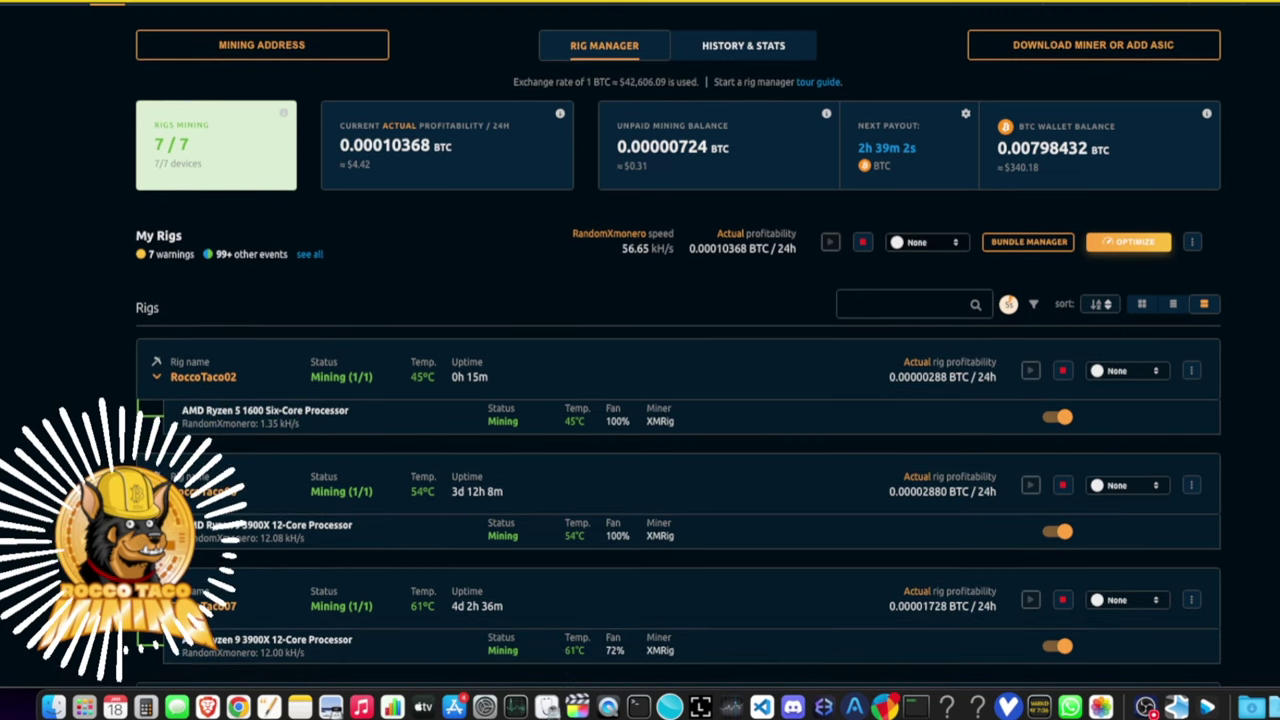
scroll(640, 400, "down", 2)
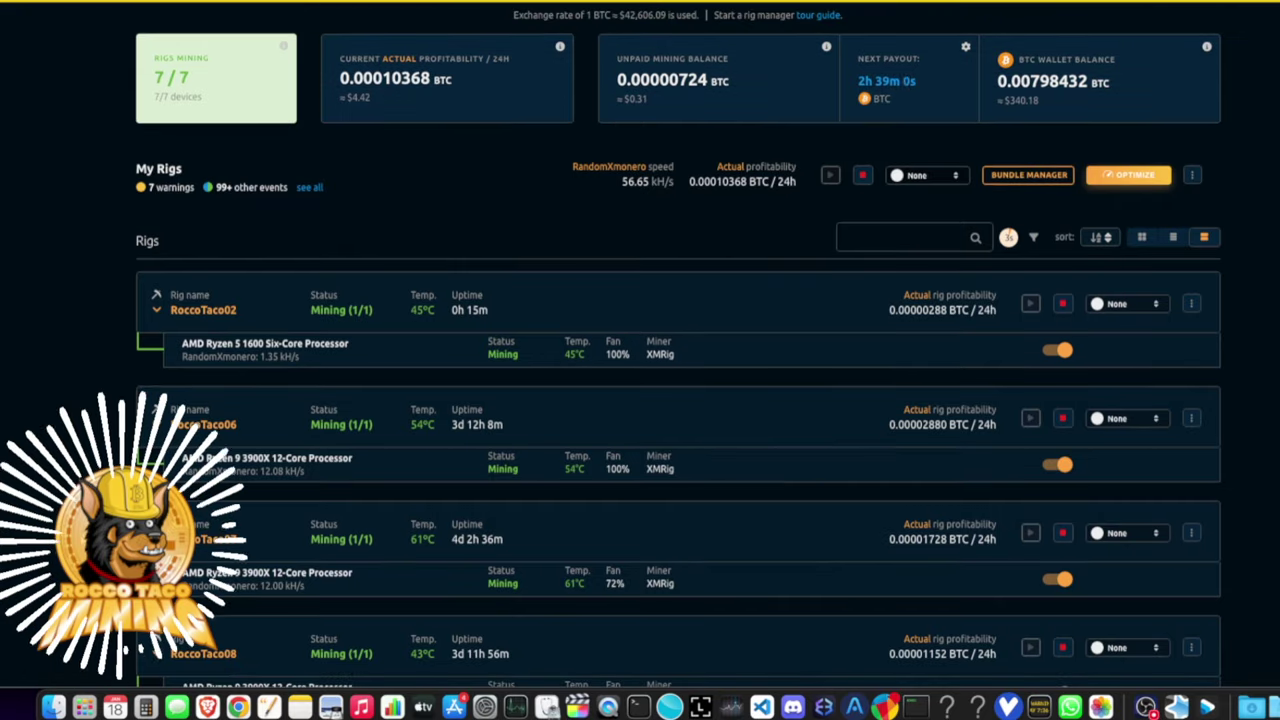